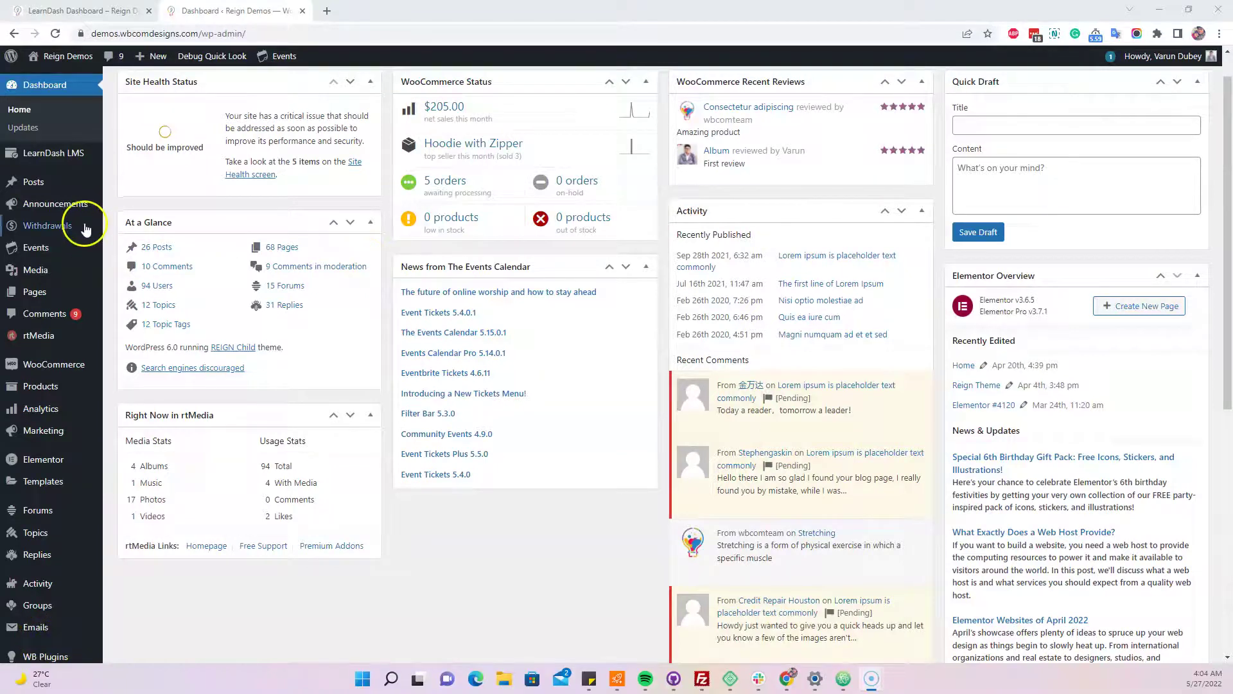
- Open the LearnDash Dashboard settings page from the WB Plugins admin menu
scroll(71, 395, down, 3)
click(73, 484)
mouse_move(64, 464)
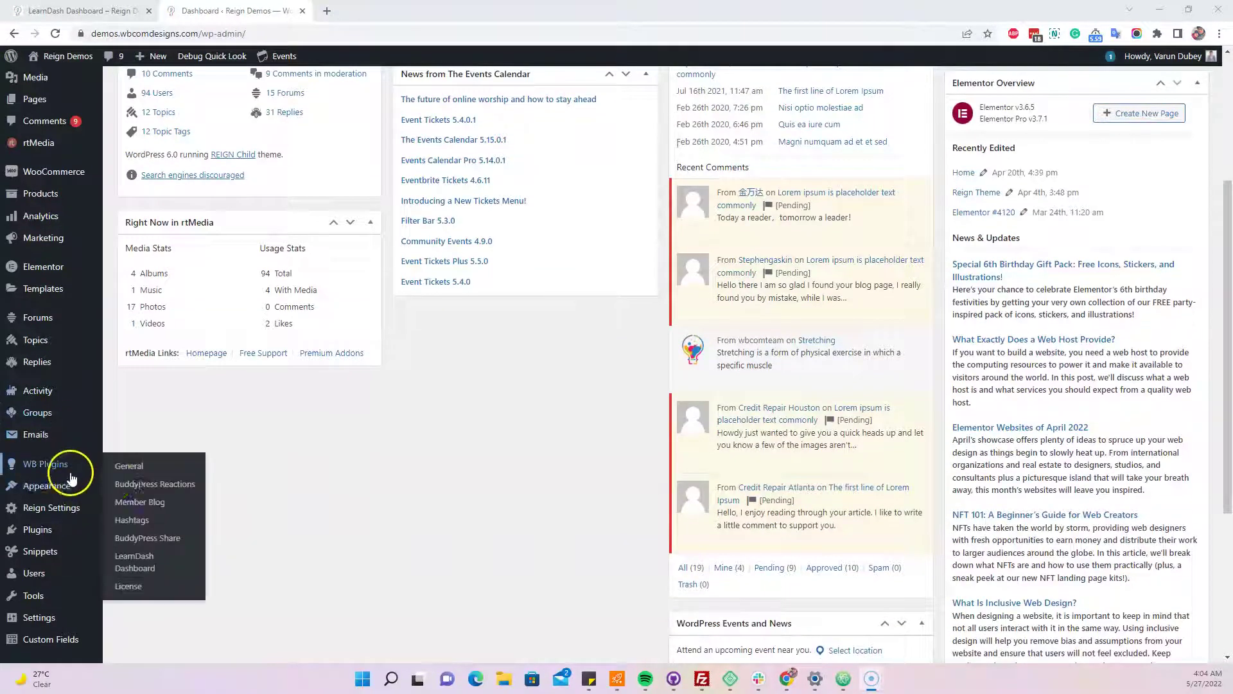
click(147, 554)
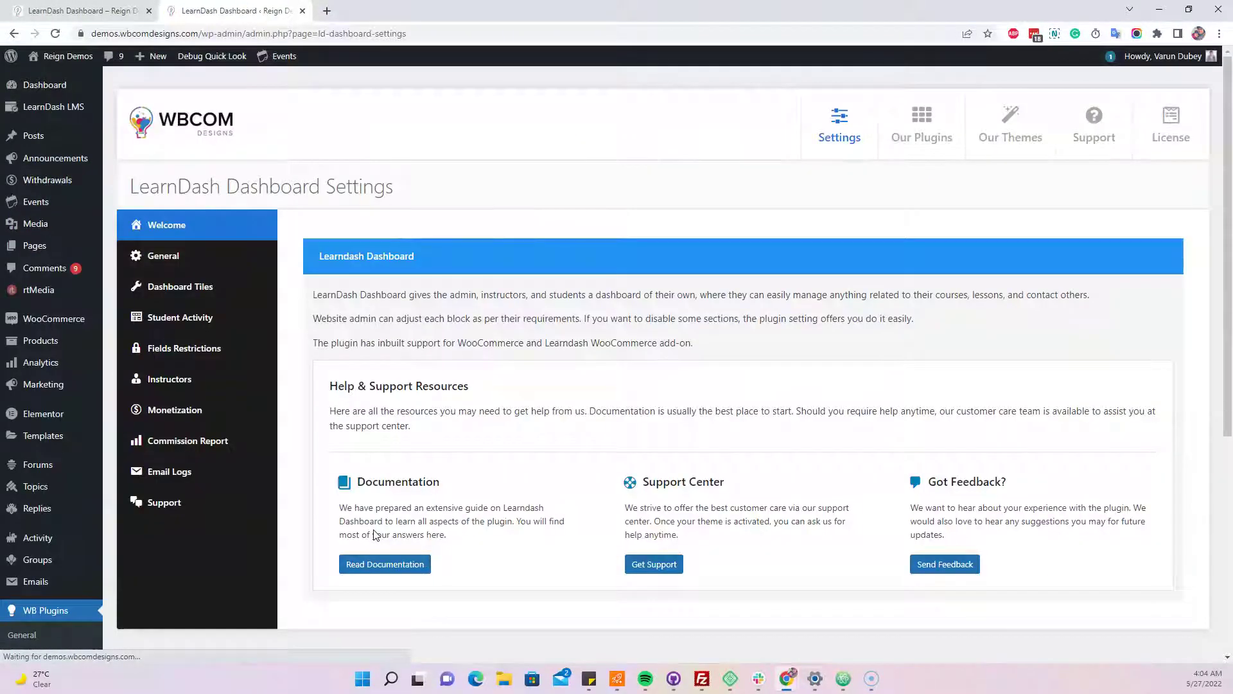
- Enable Bank Transfer and E-Check withdrawal methods on the Monetization tab and save the settings
click(190, 412)
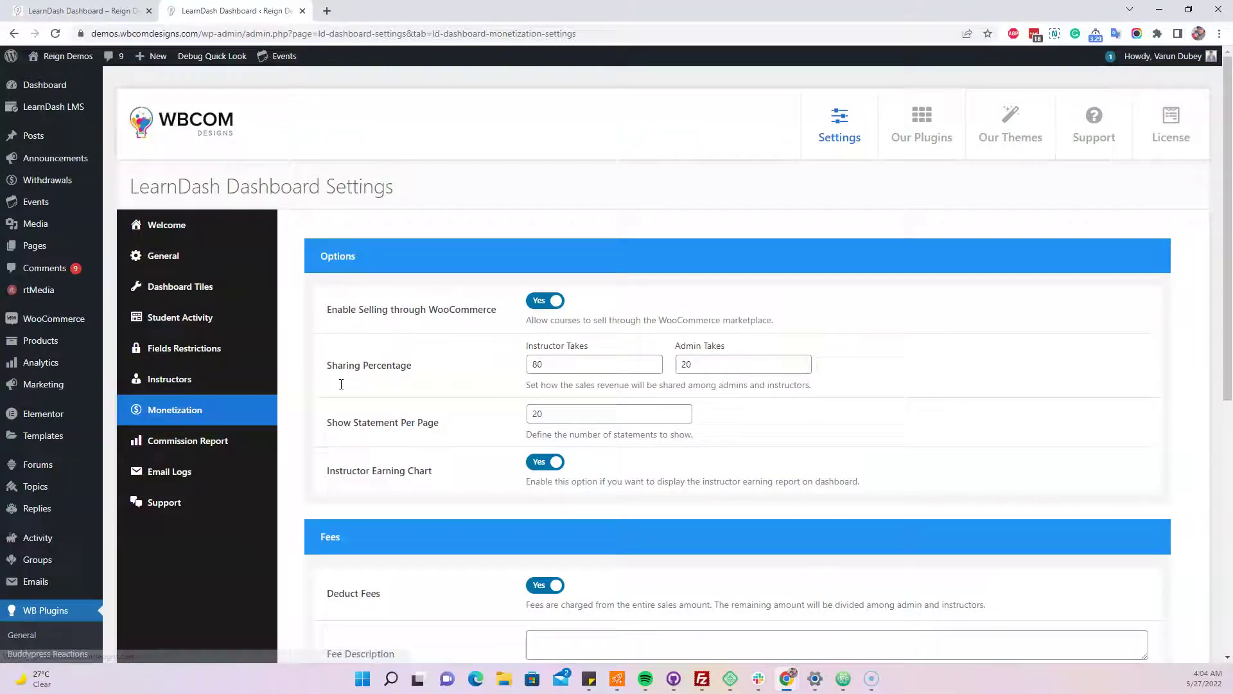
scroll(564, 338, down, 4)
scroll(550, 325, up, 2)
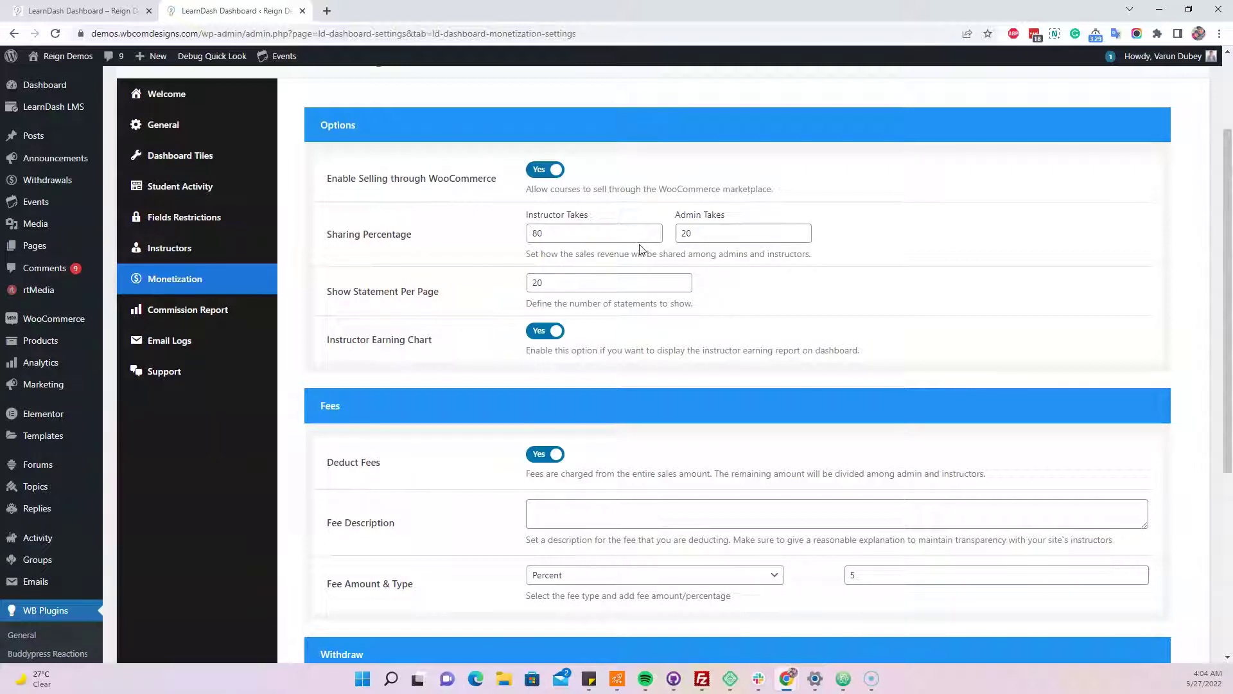
scroll(639, 249, down, 2)
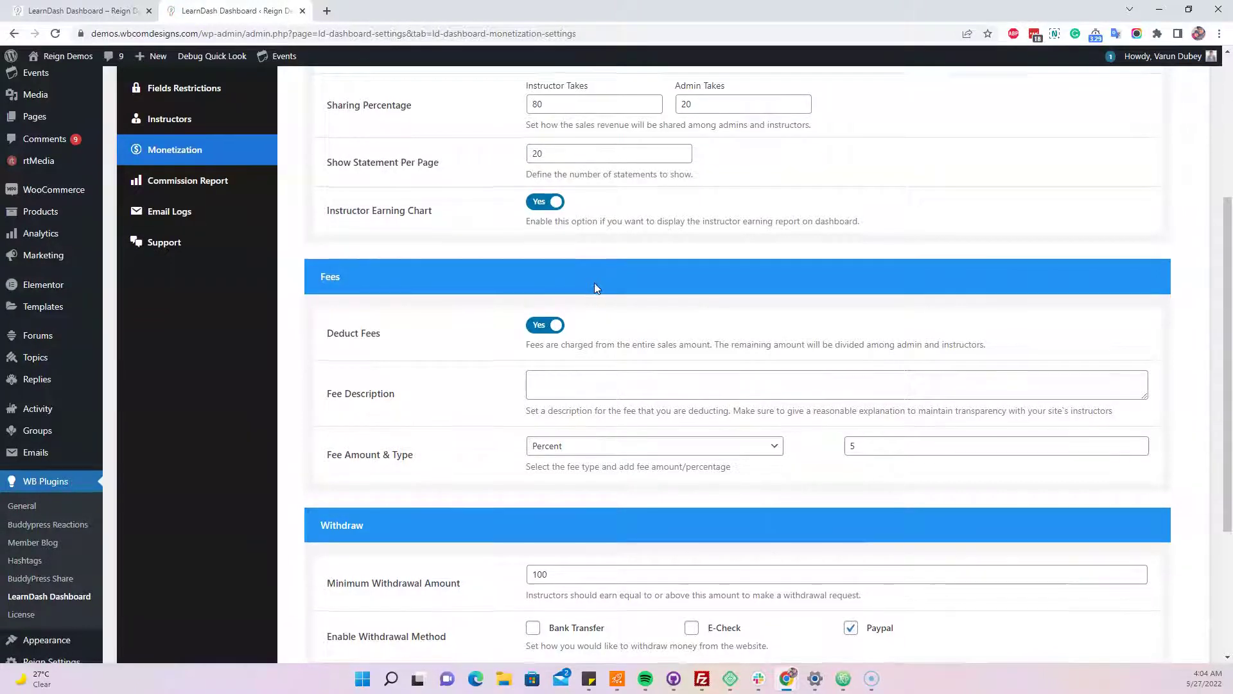
scroll(595, 287, down, 3)
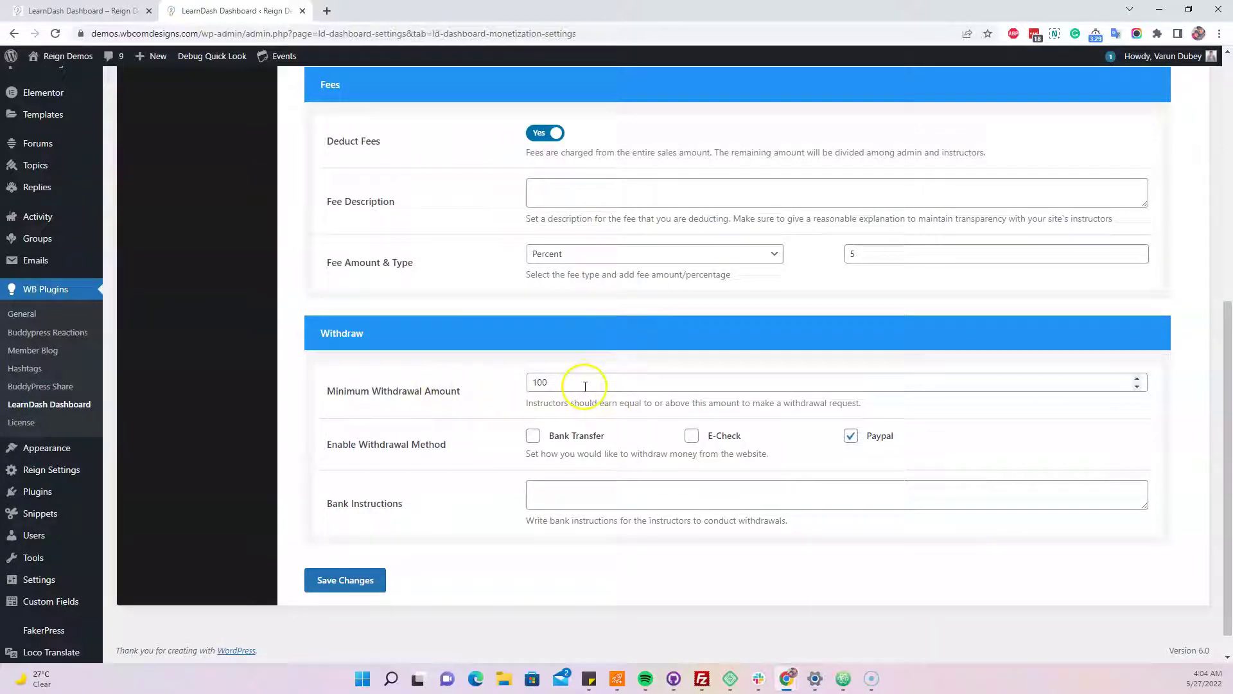
click(532, 436)
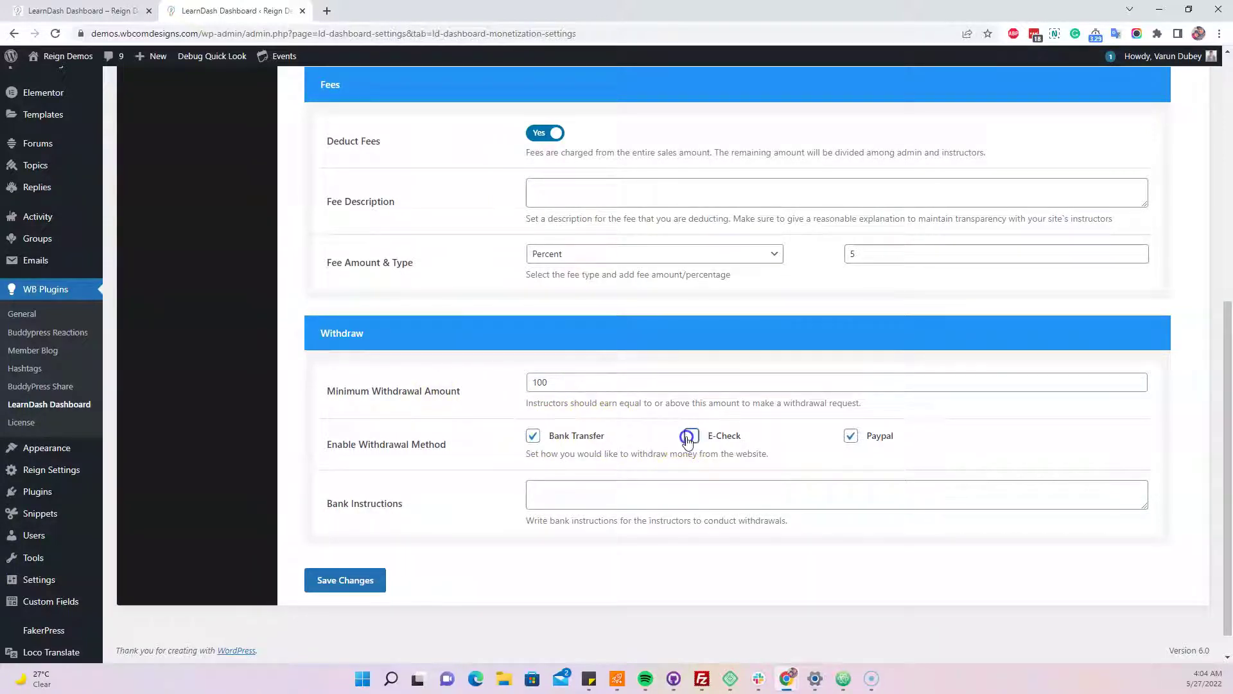
click(689, 437)
click(380, 580)
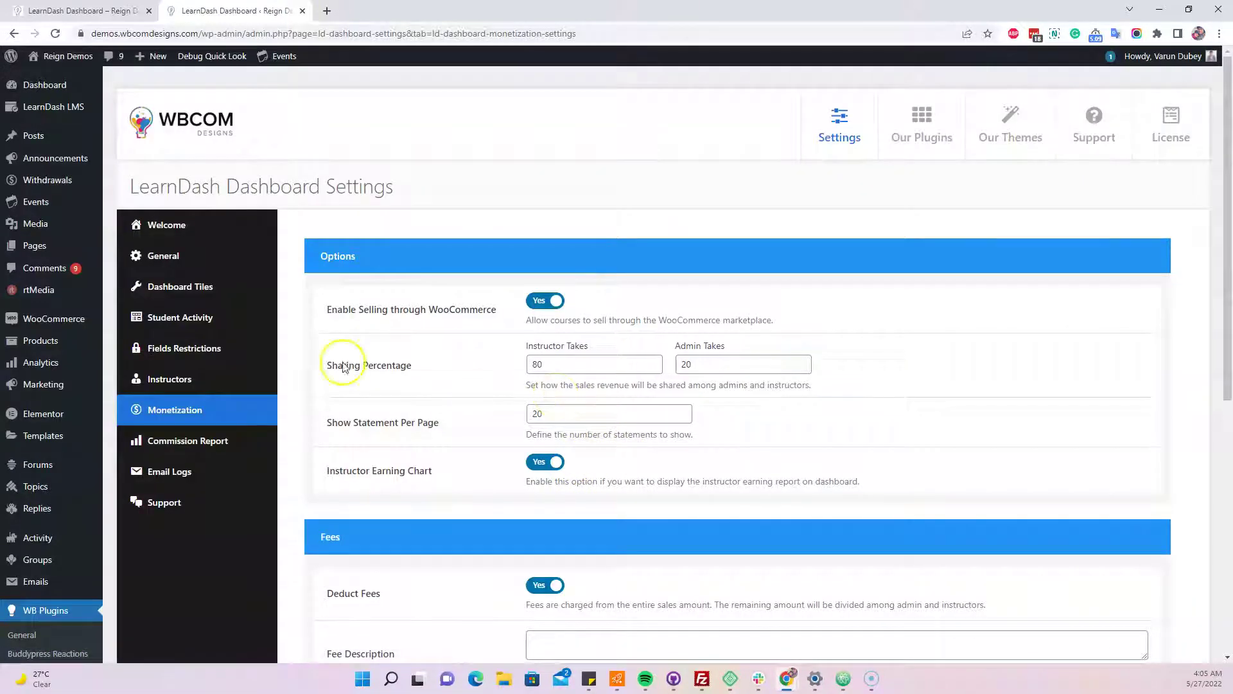
- Open the Instructors list and give the first instructor a 50% commission
click(202, 379)
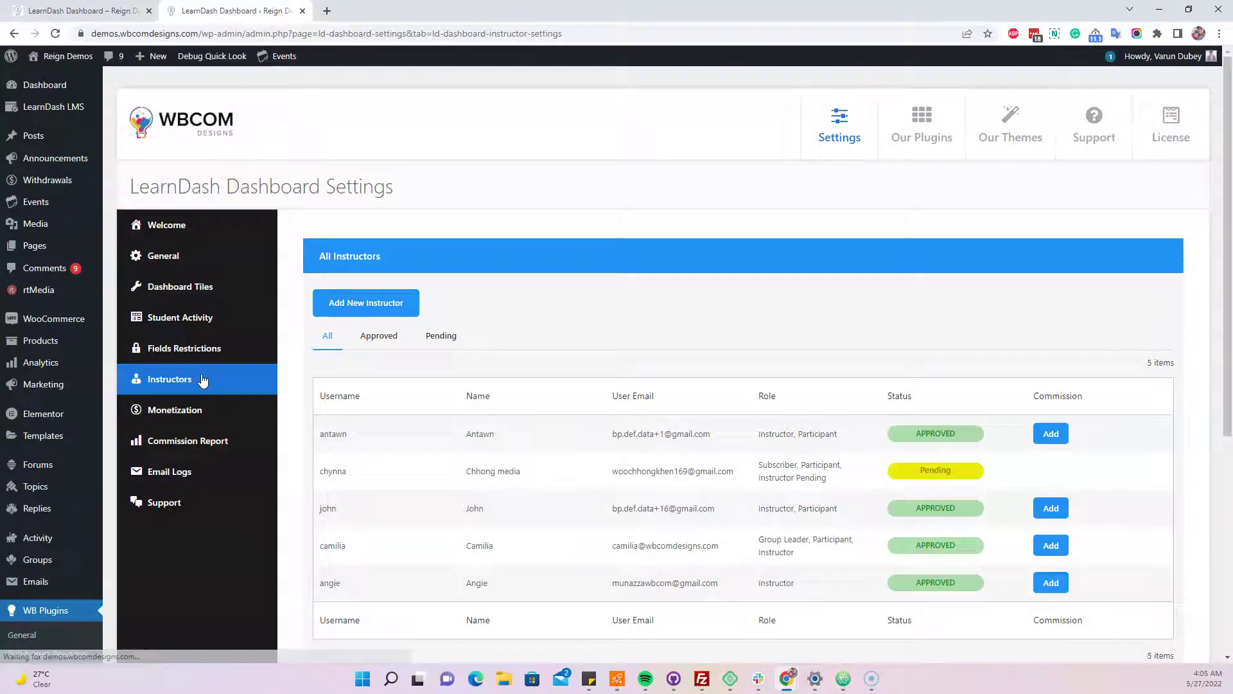
scroll(506, 242, down, 3)
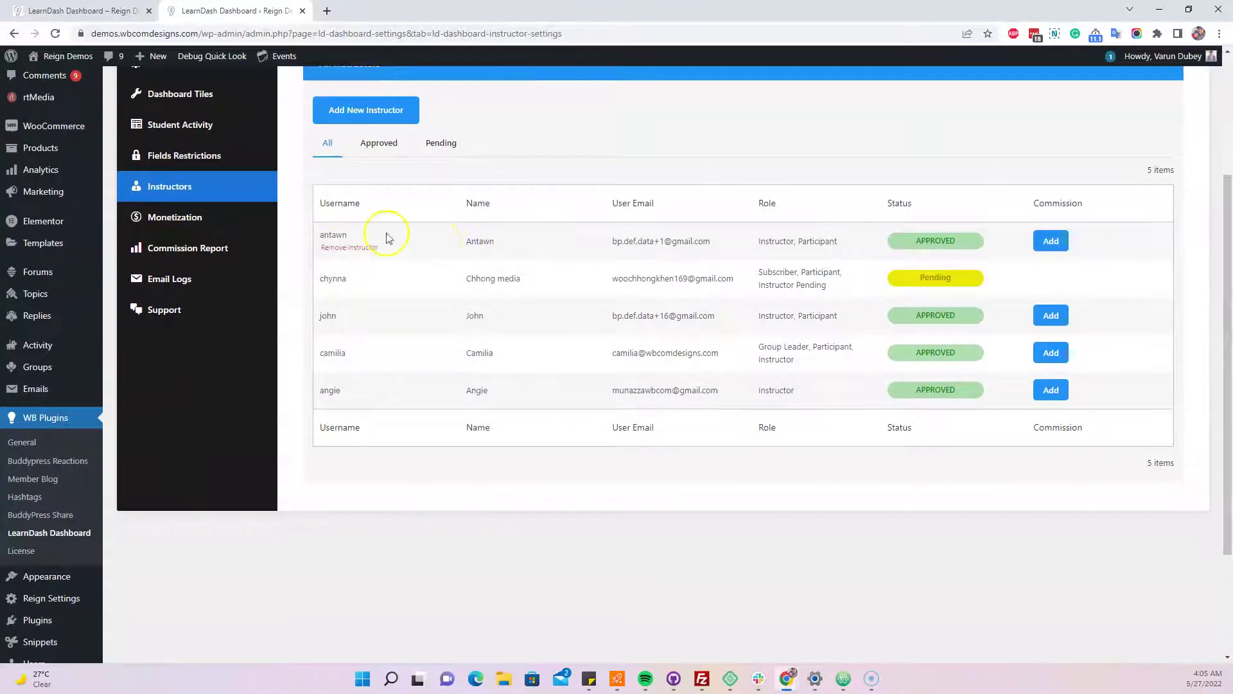
click(1062, 247)
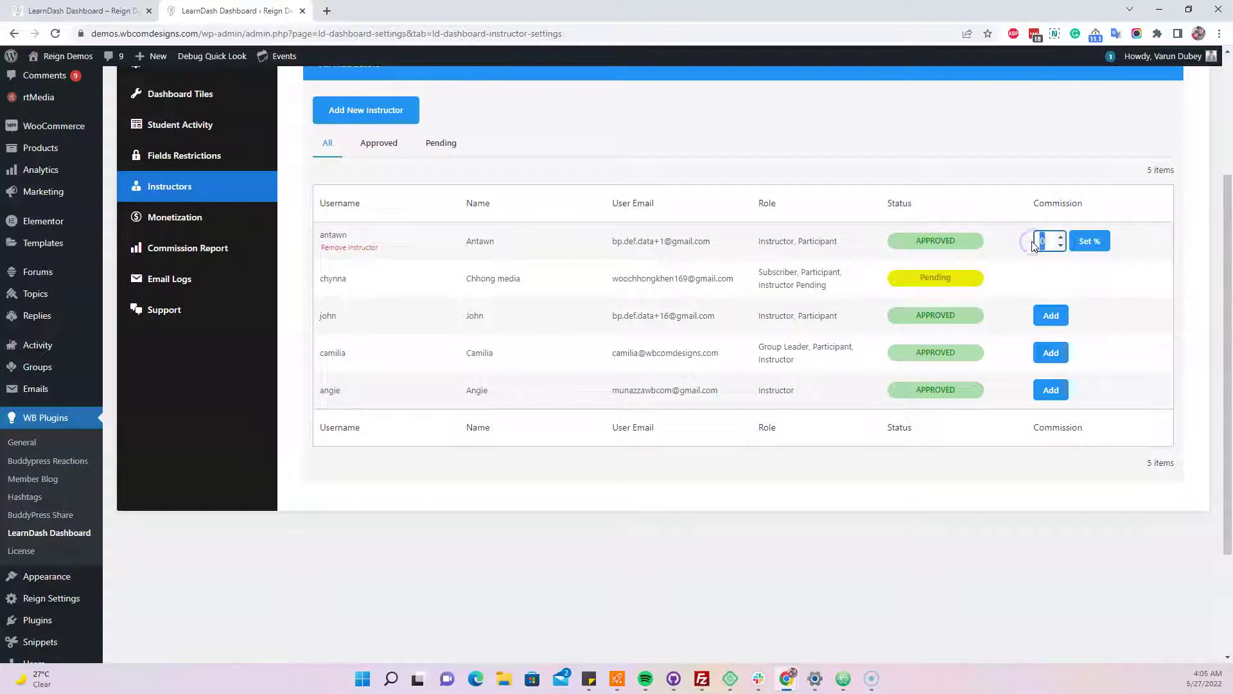
text(50)
click(1088, 240)
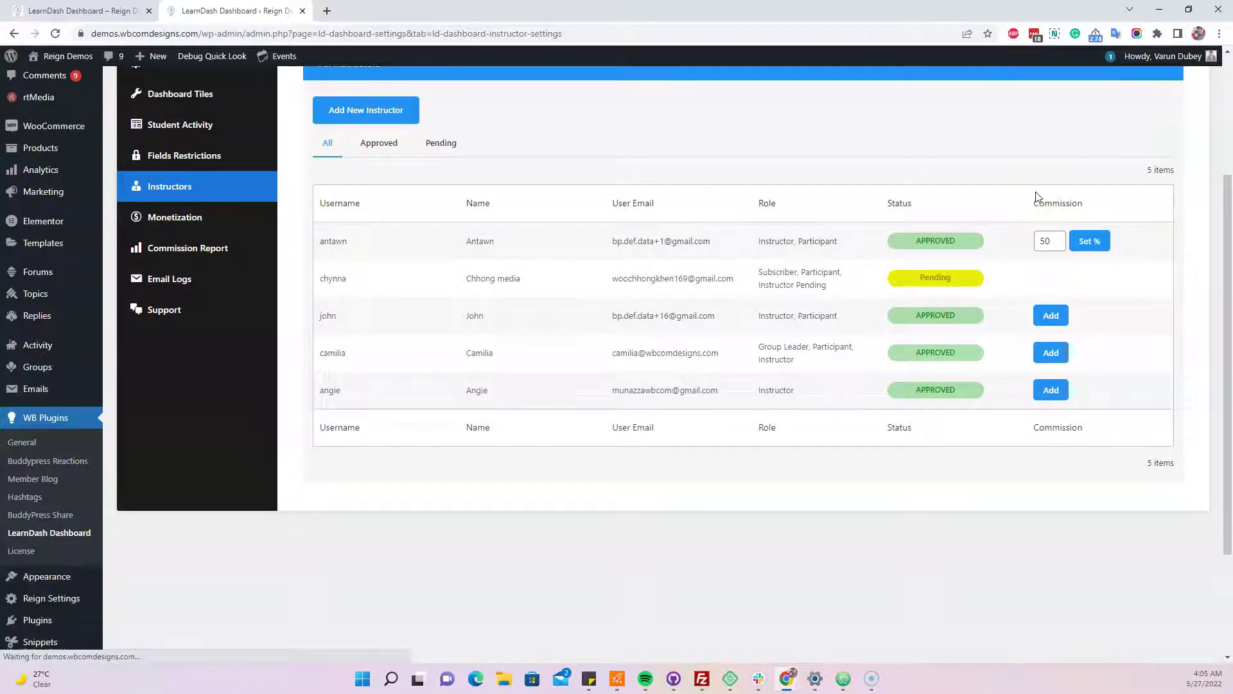
- Set 70% and 80% commissions for the next two approved instructors
mouse_move(498, 277)
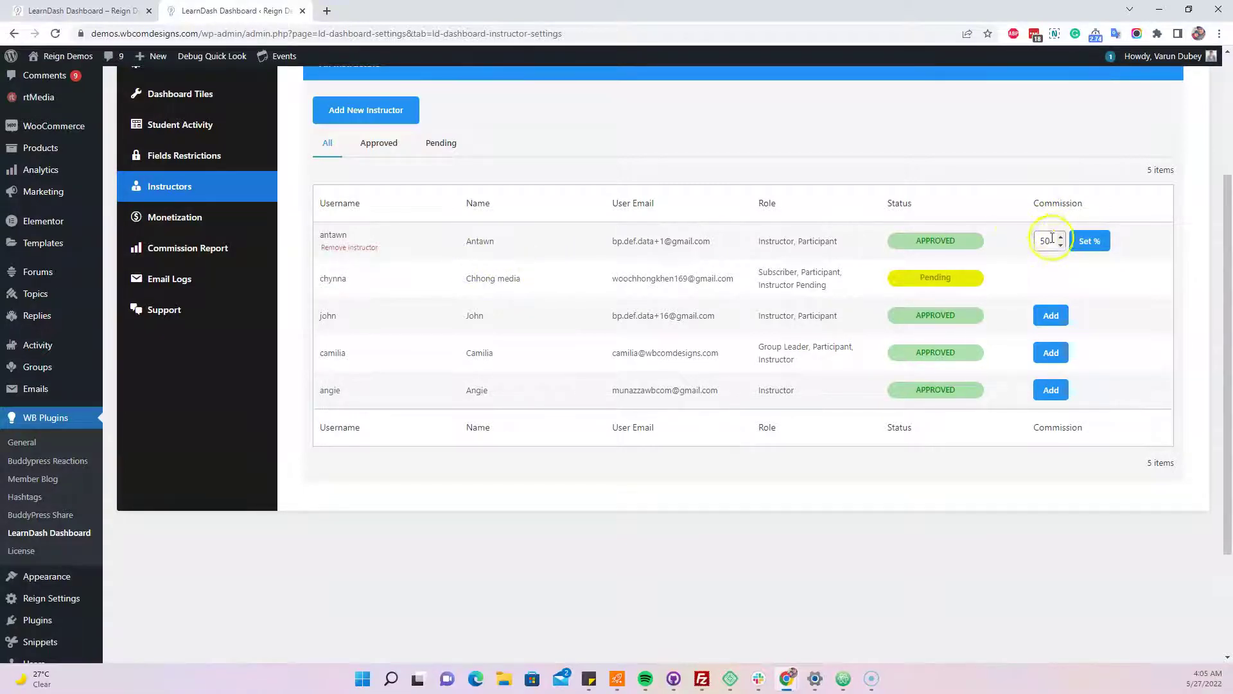
click(1063, 315)
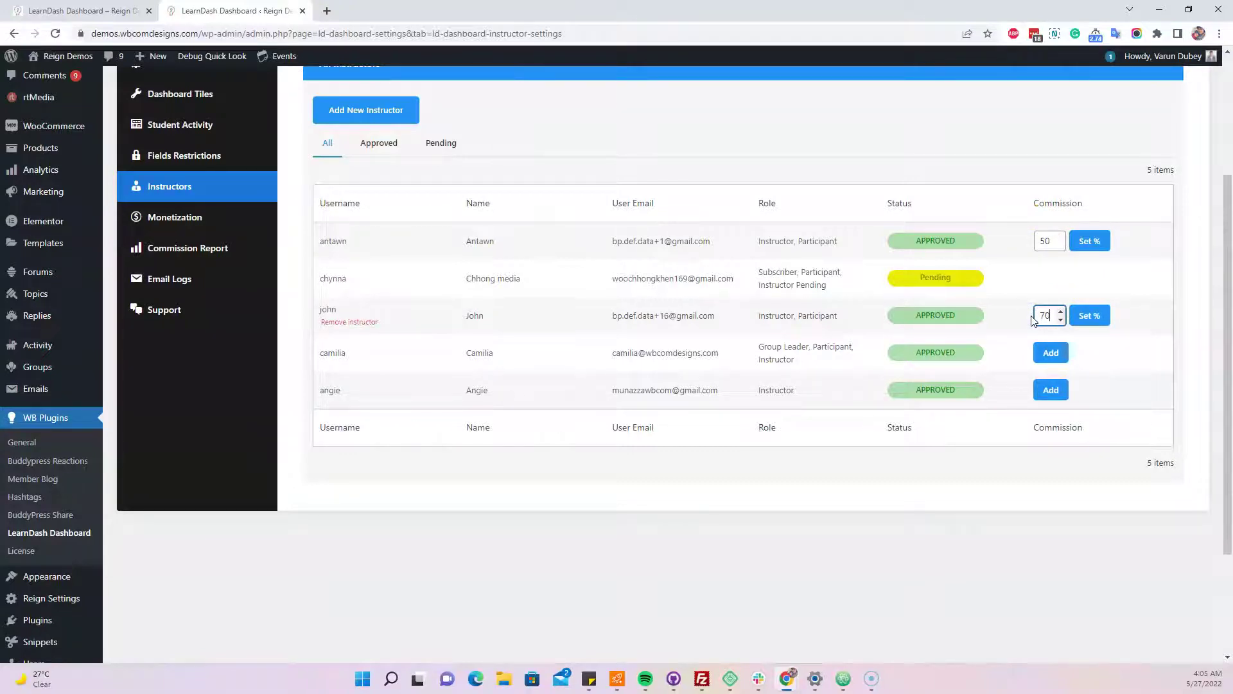
click(1088, 313)
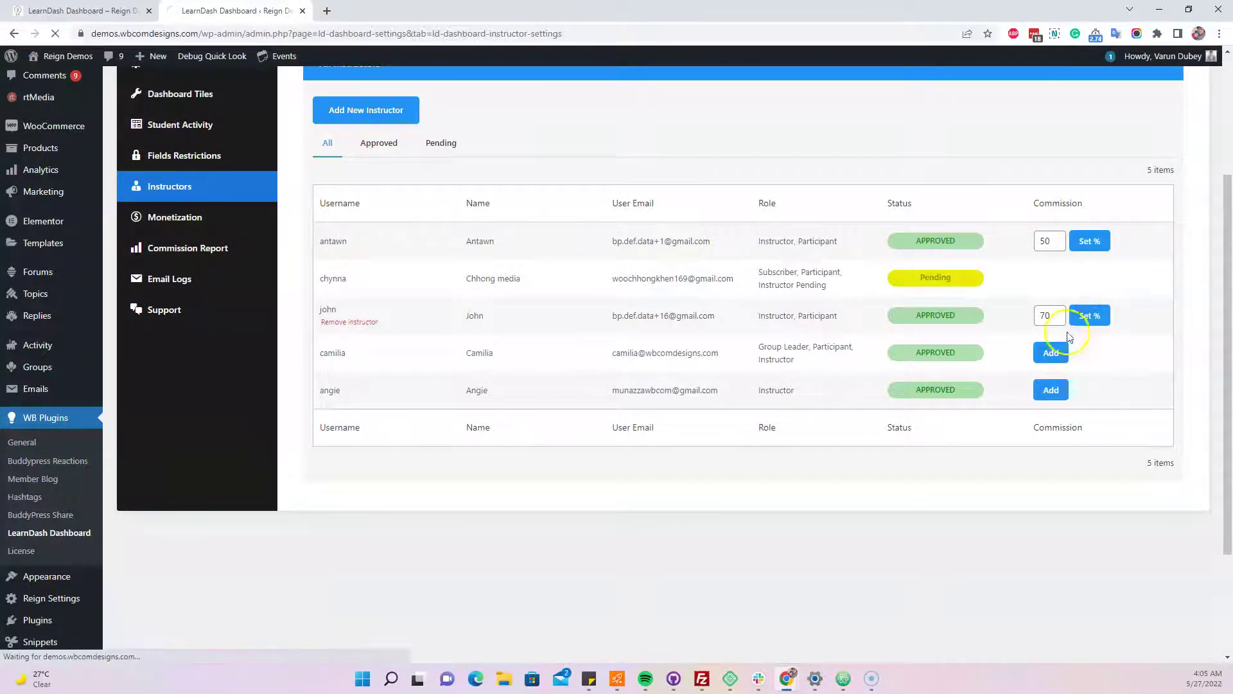
click(1047, 355)
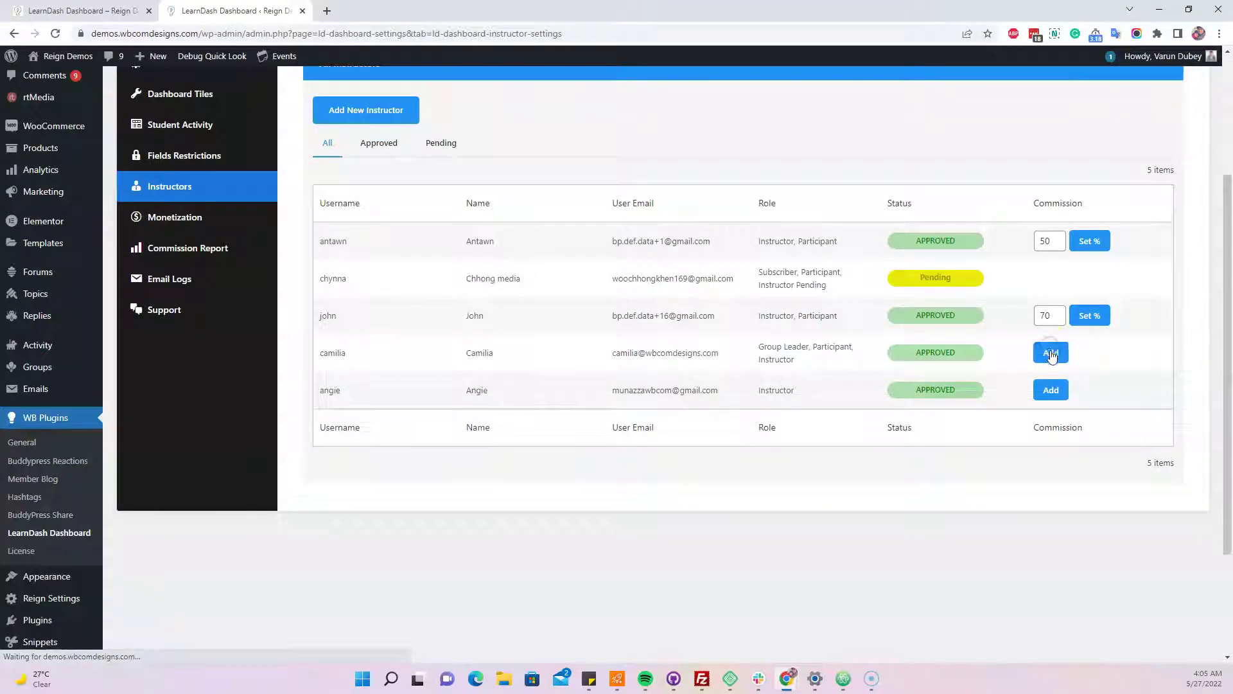
click(1051, 354)
click(1041, 354)
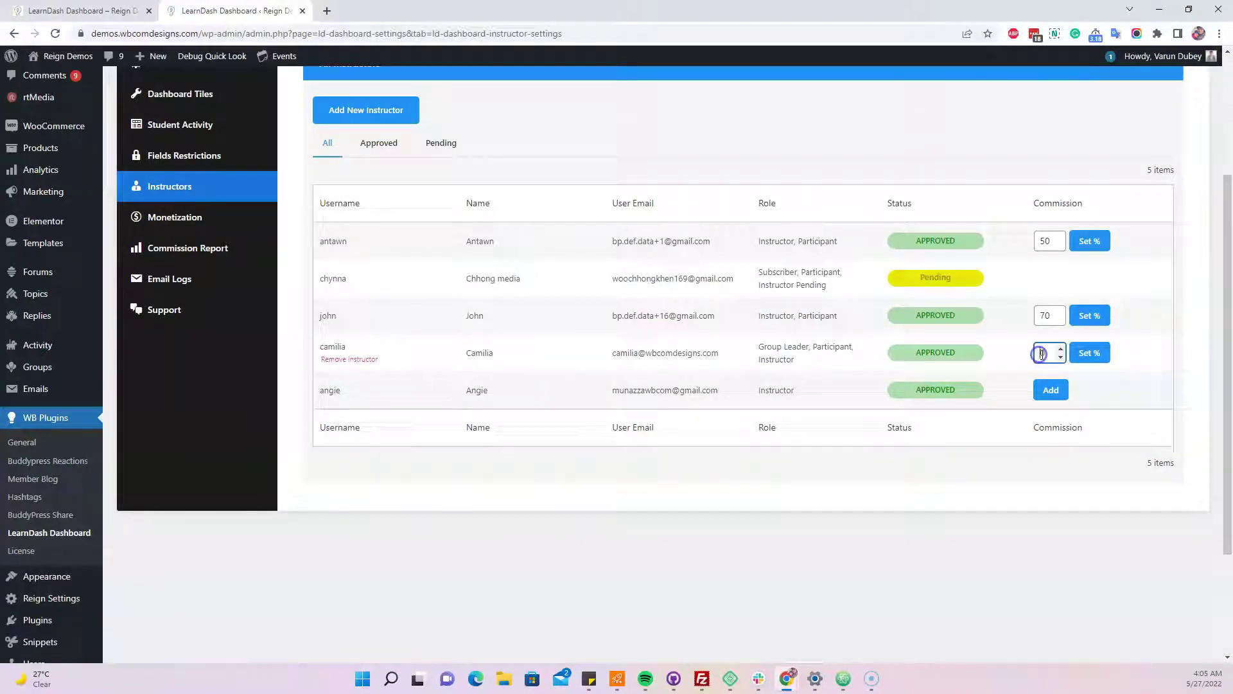
click(1098, 354)
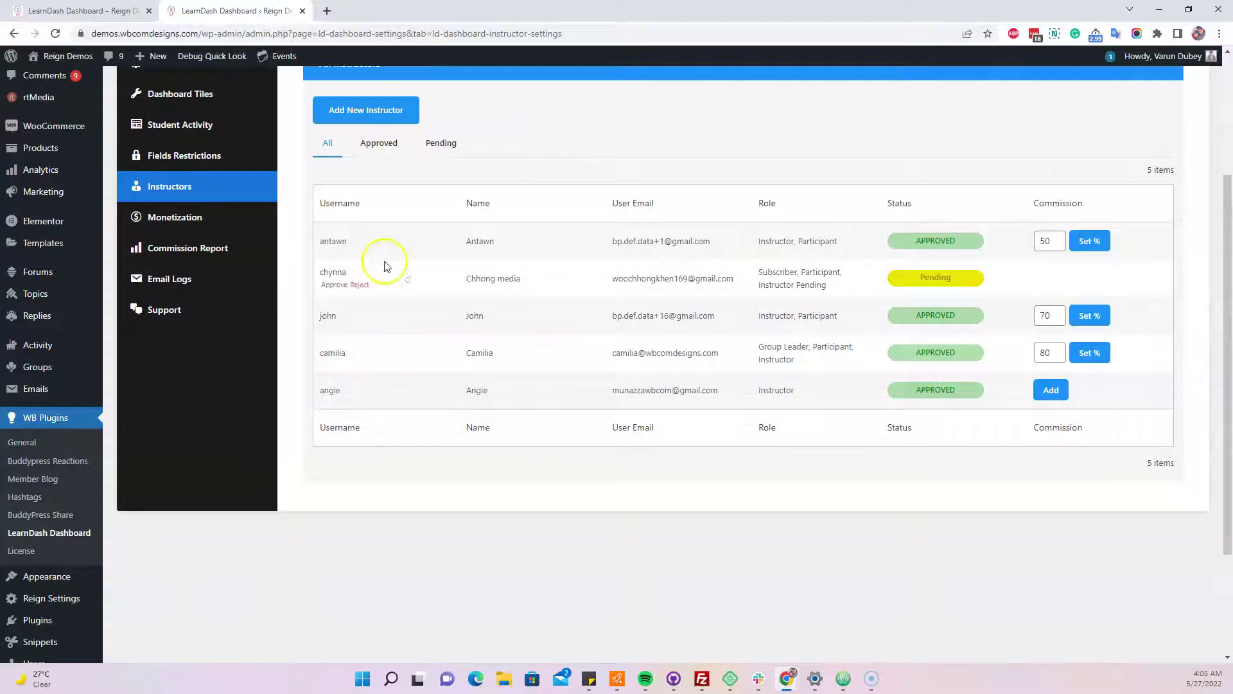
- Filter the instructor list to Pending, then to Approved instructors
mouse_move(396, 247)
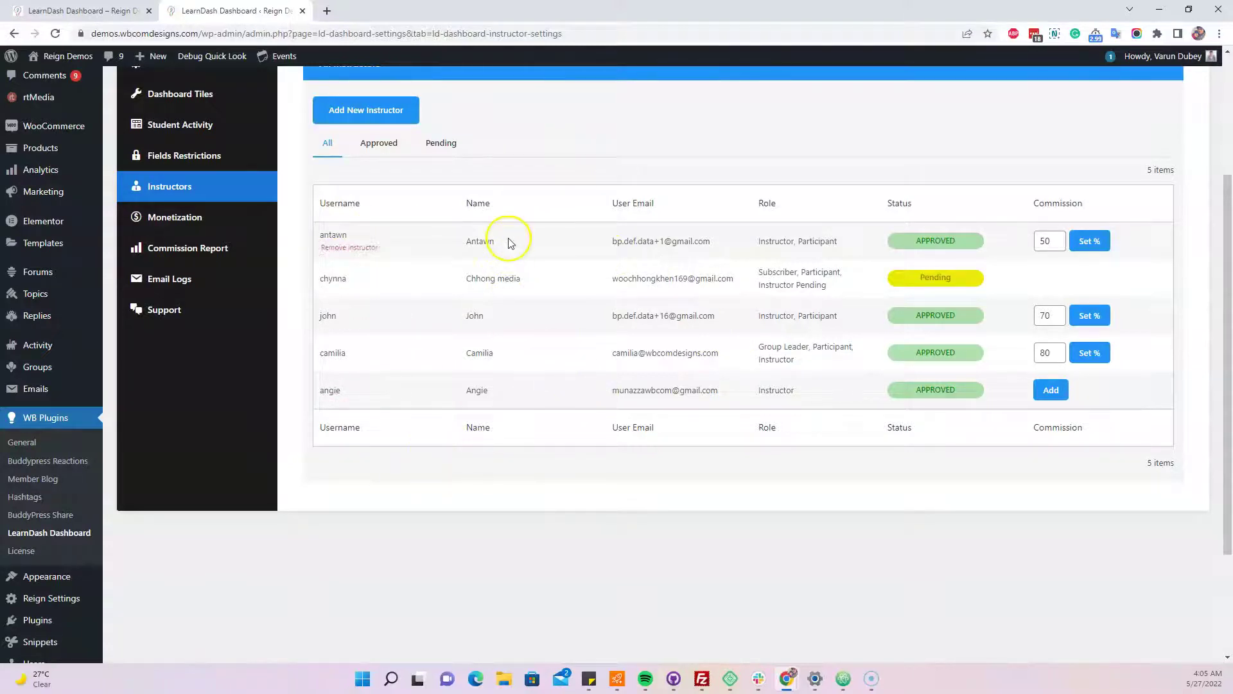
click(443, 146)
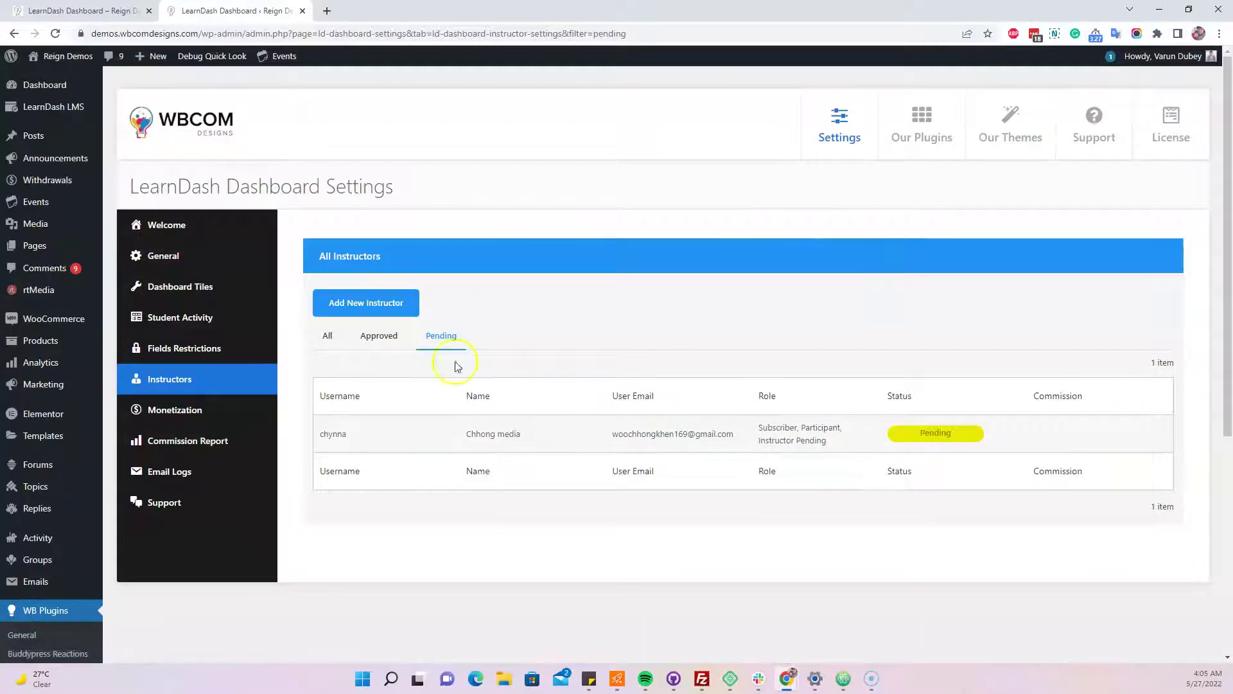
click(372, 338)
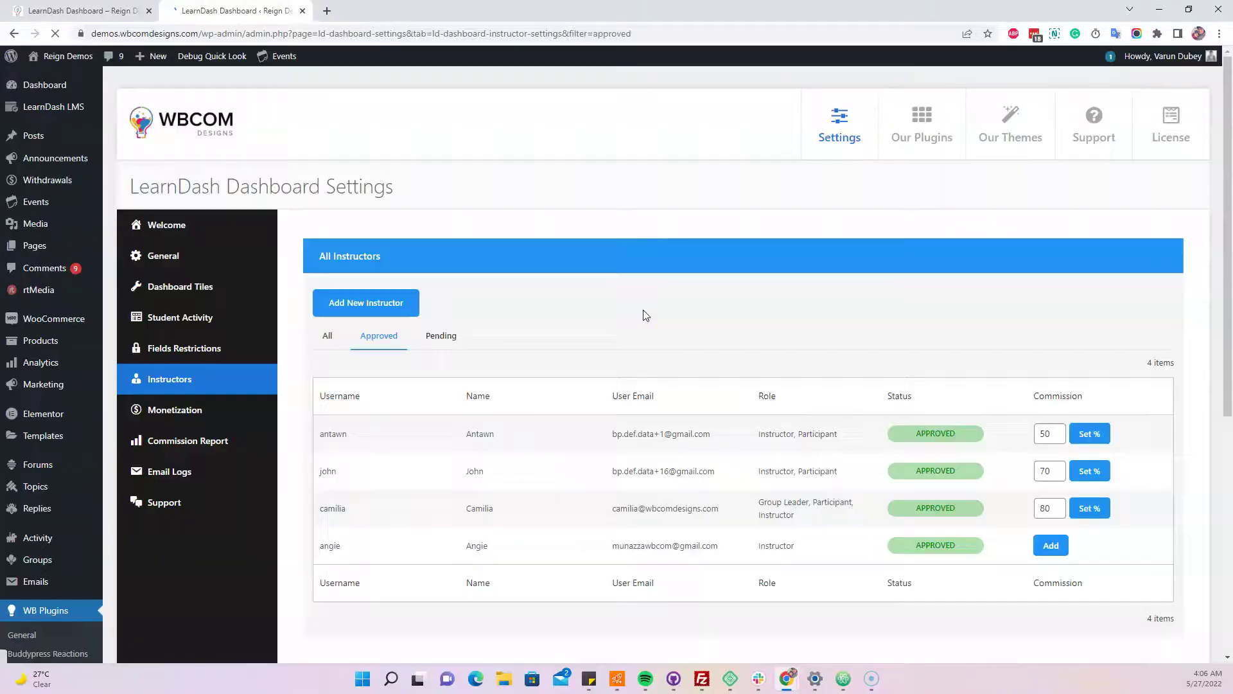
click(697, 325)
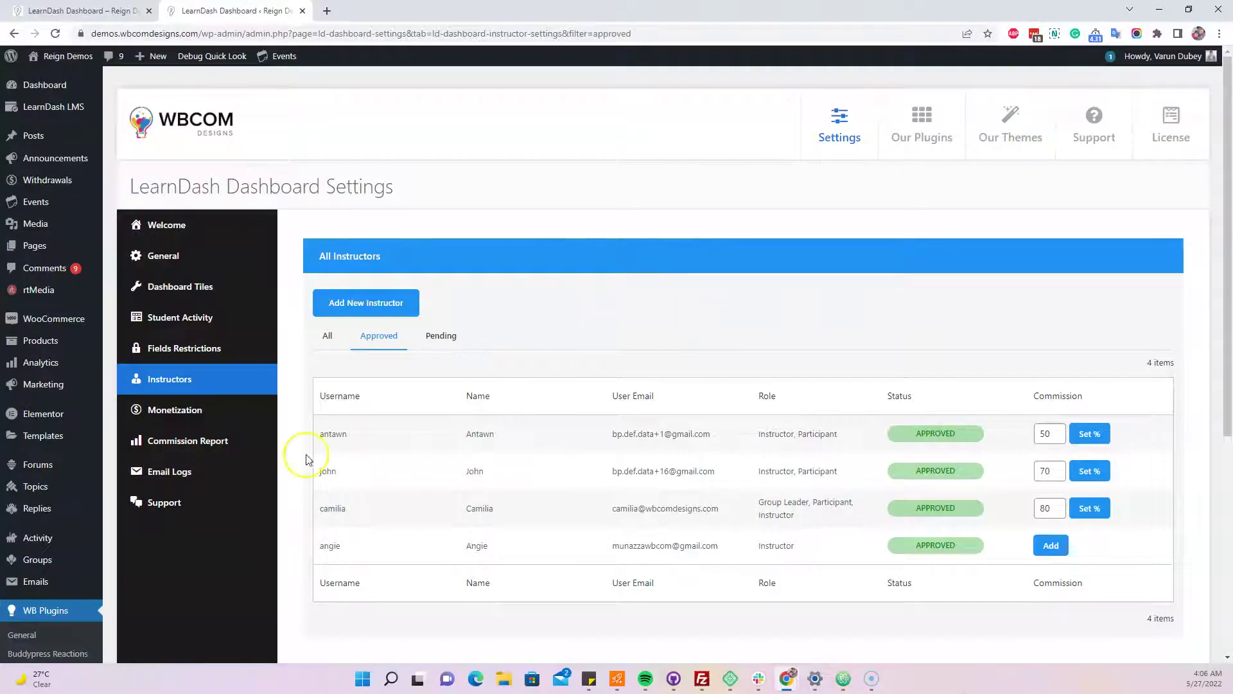
- Review the instructor Commission Report before moving to WooCommerce Orders
click(207, 441)
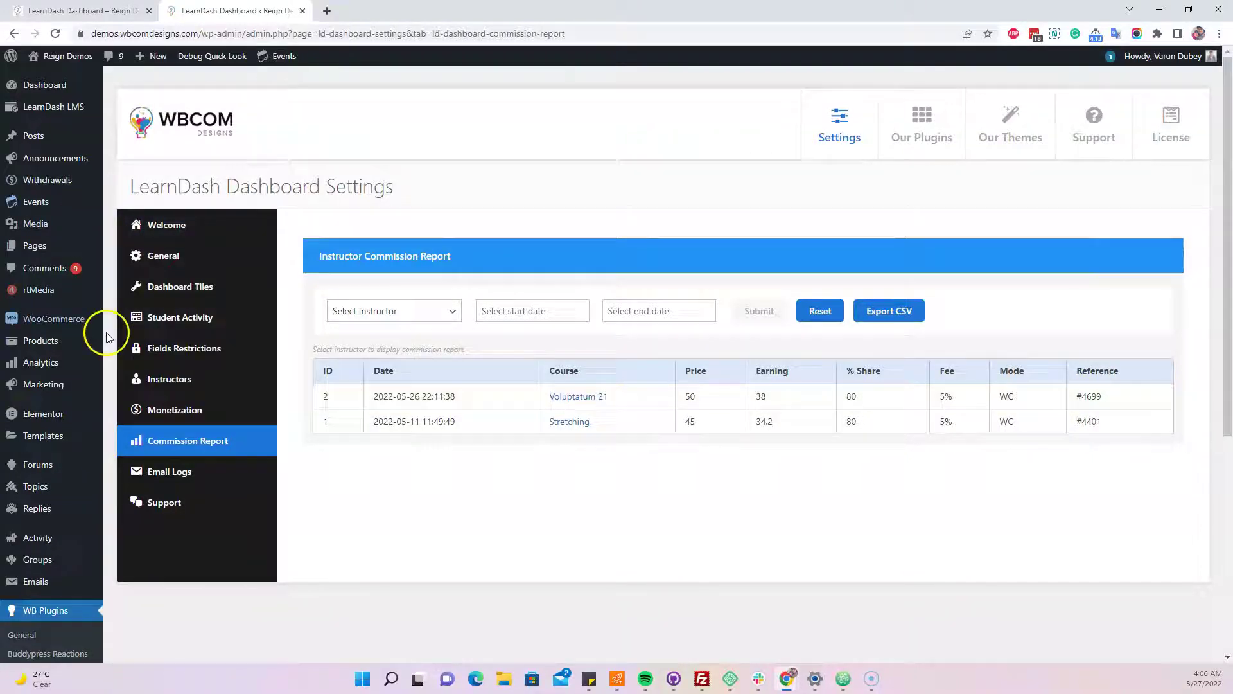
mouse_move(90, 318)
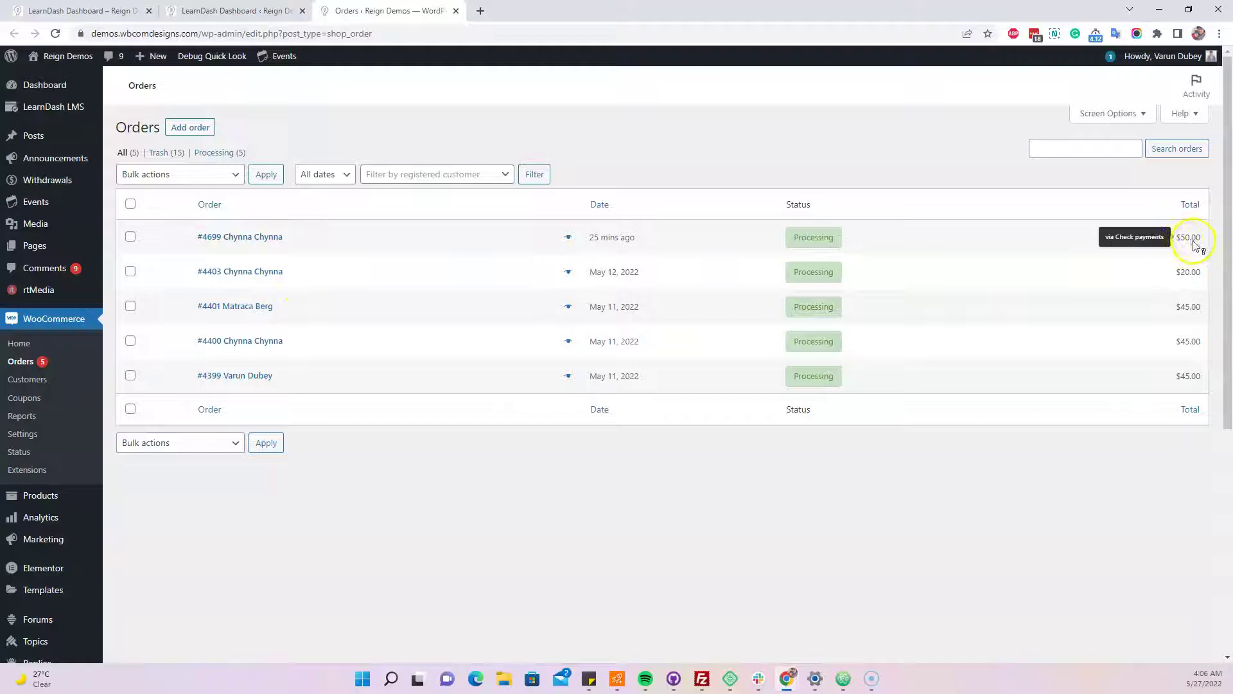
- Open order #4699 and open its Voluptatum 21 product in a new tab
click(238, 238)
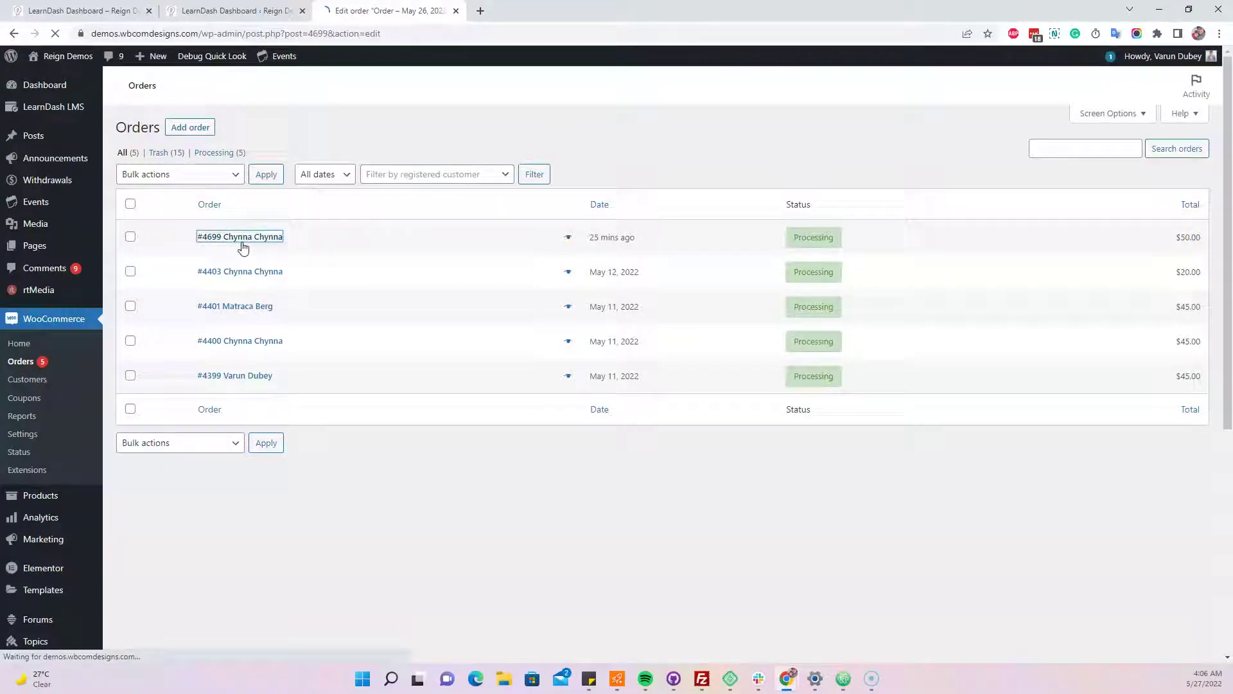
scroll(298, 435, down, 1)
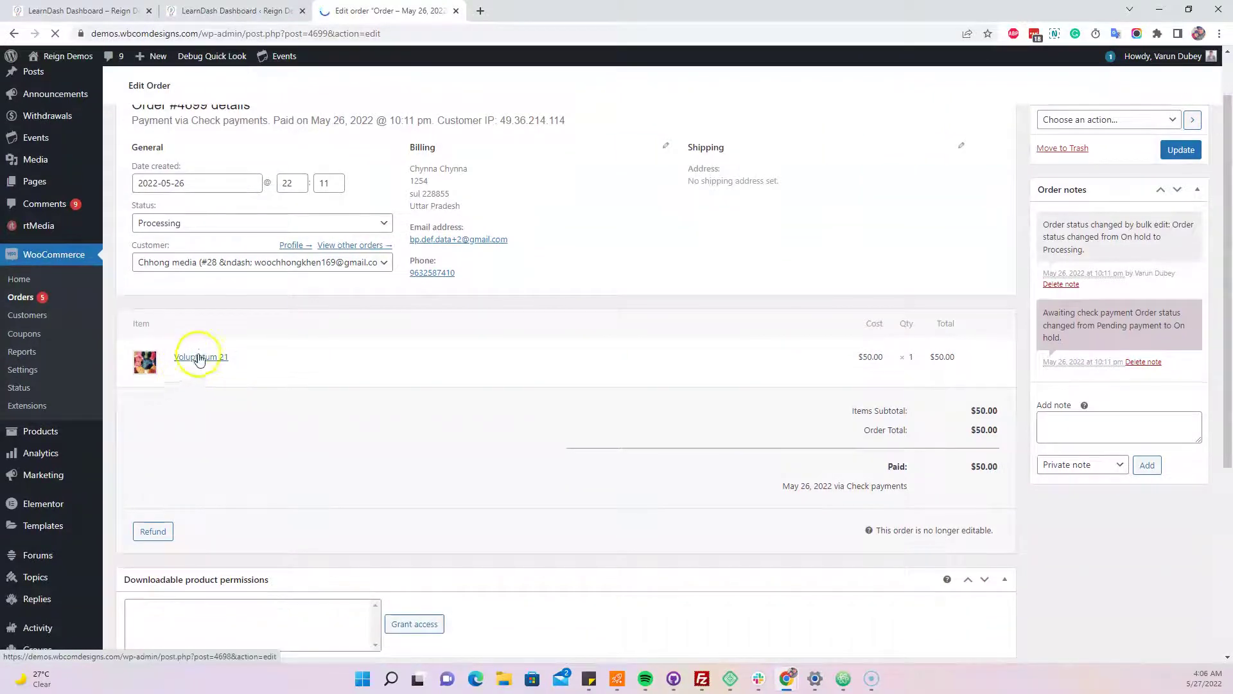
right_click(200, 358)
click(232, 365)
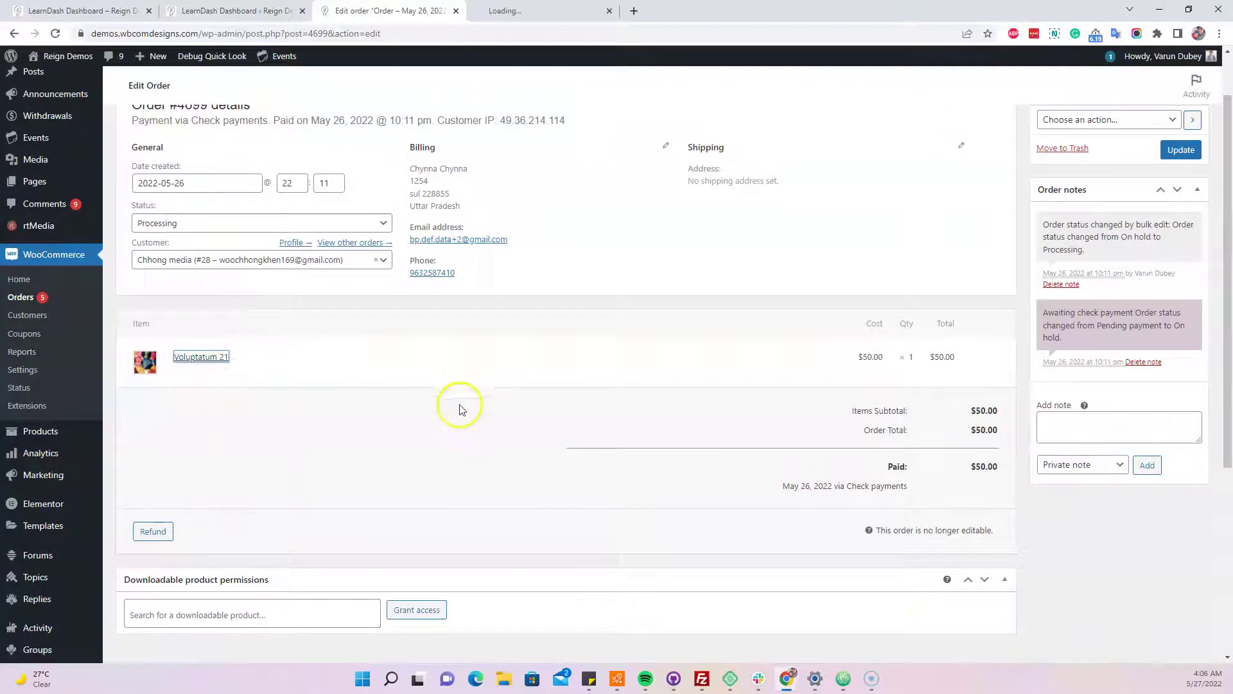
scroll(492, 364, up, 1)
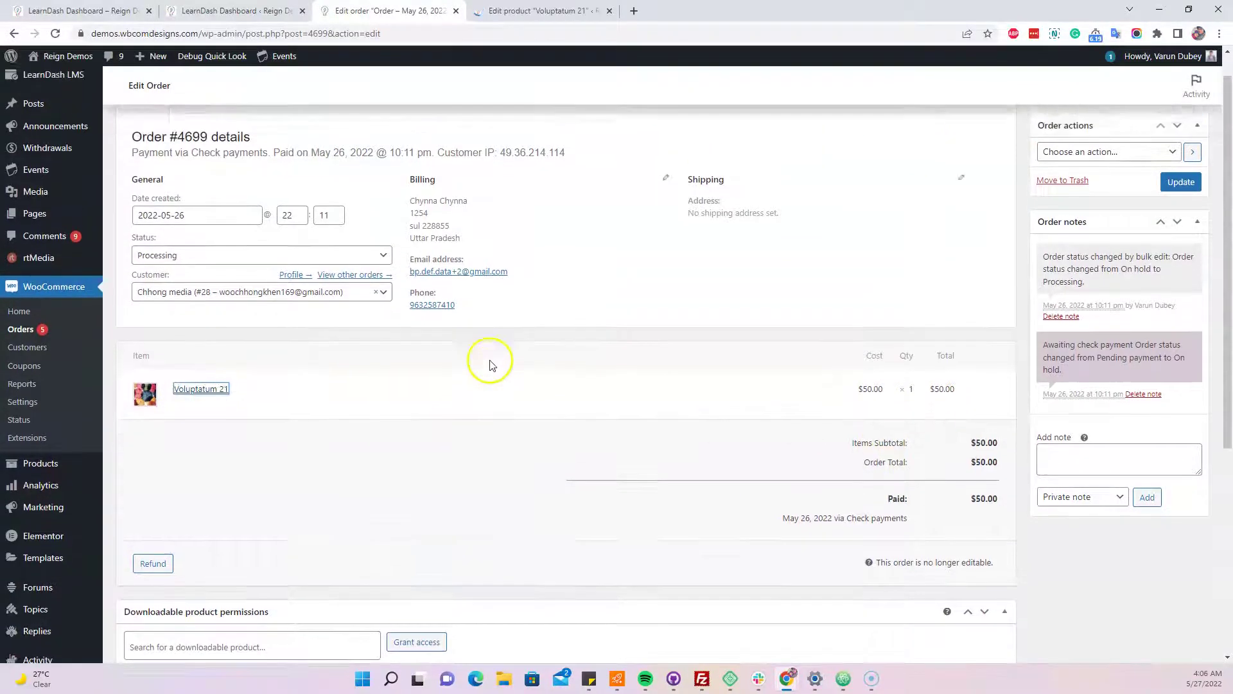
scroll(492, 365, up, 1)
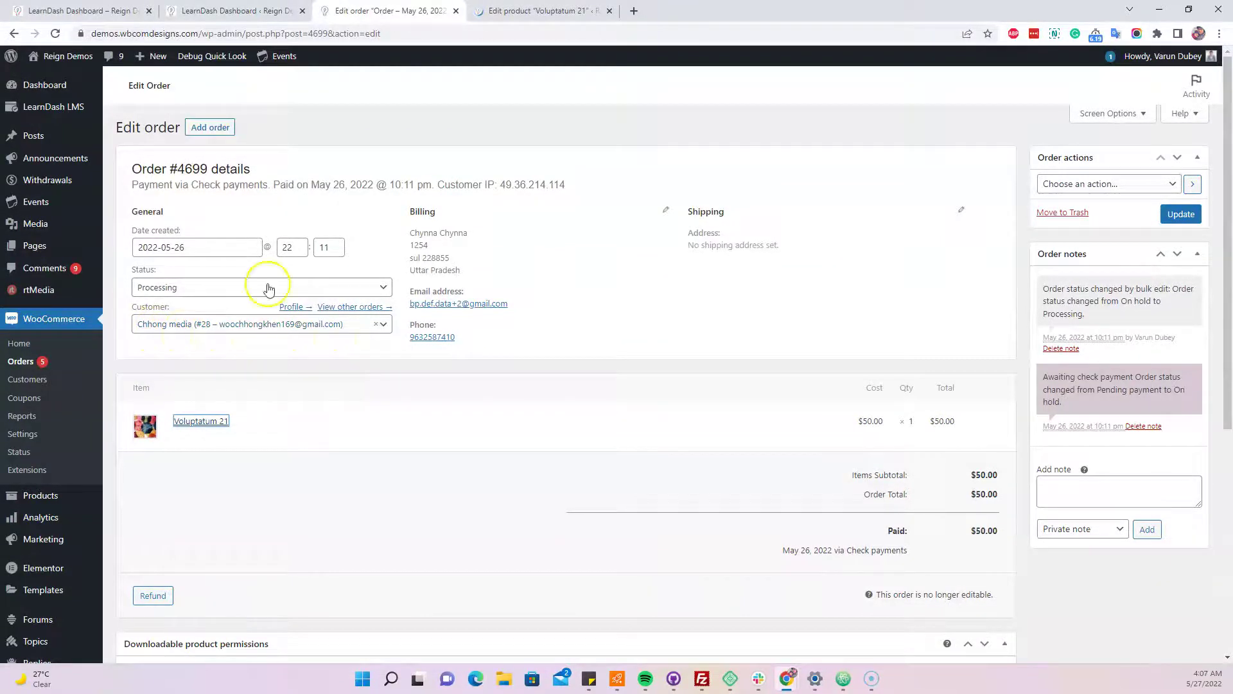
- Inspect the Voluptatum 21 product's 50 regular price and linked LearnDash course
click(513, 12)
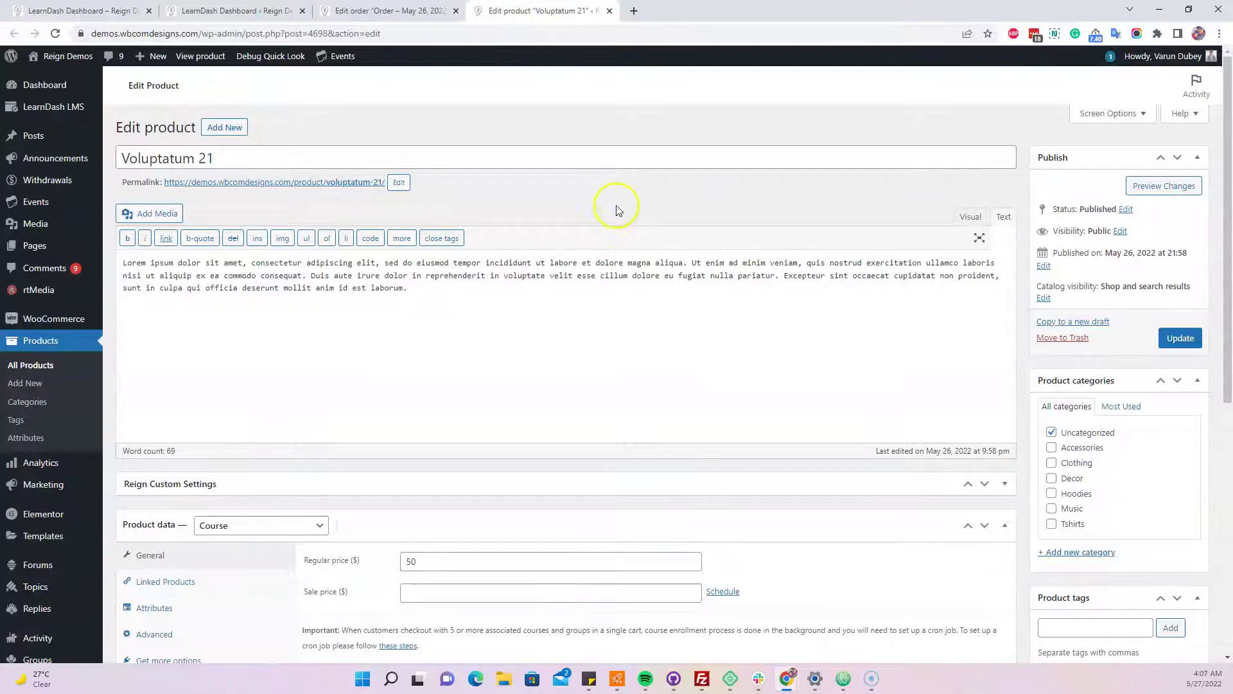
scroll(616, 210, down, 4)
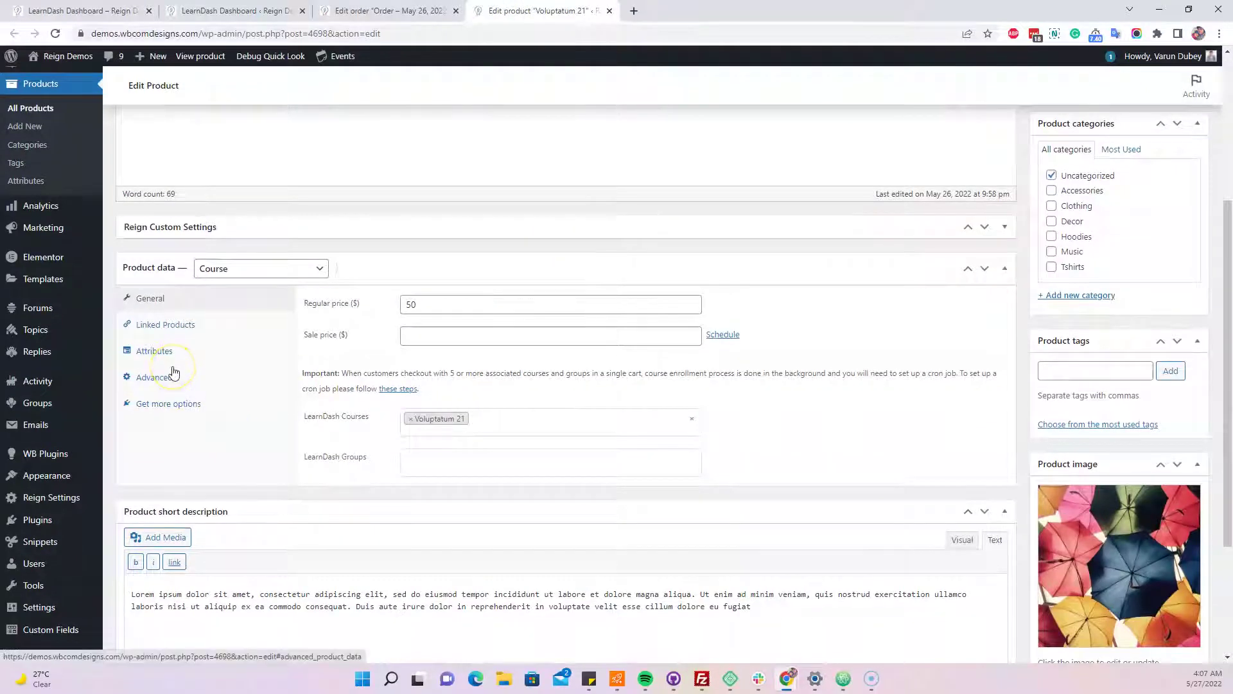
scroll(193, 382, down, 2)
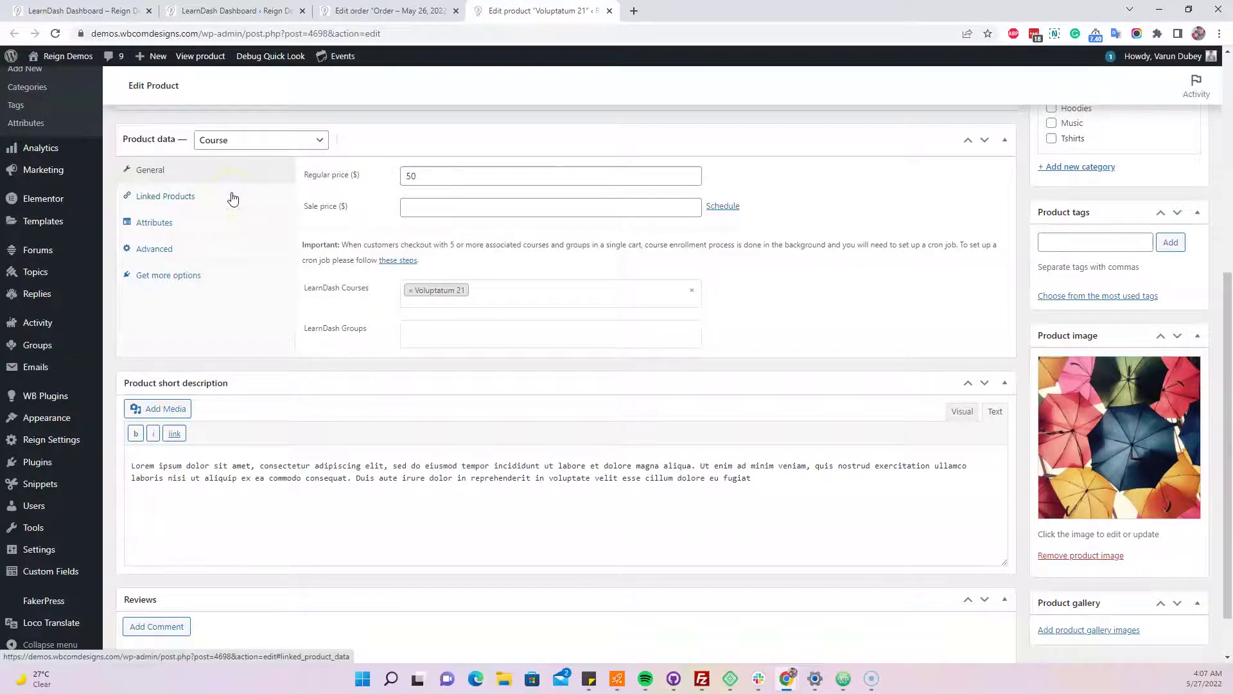
scroll(234, 198, up, 3)
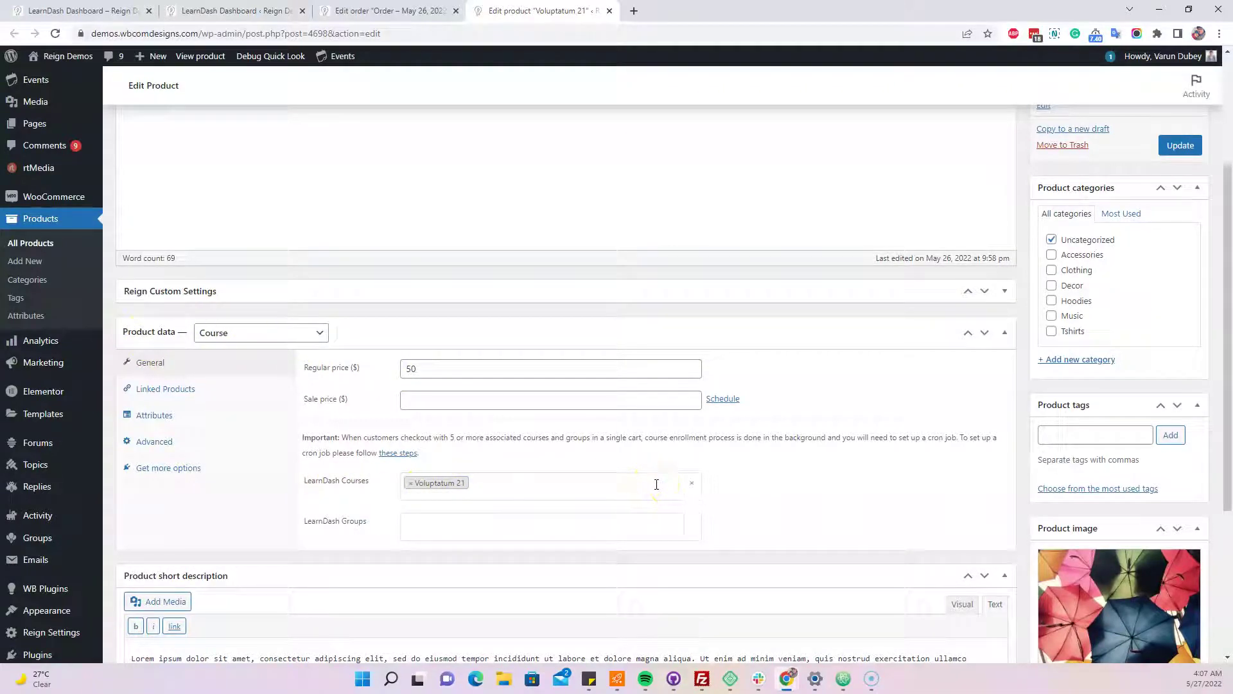
click(789, 483)
scroll(792, 503, up, 3)
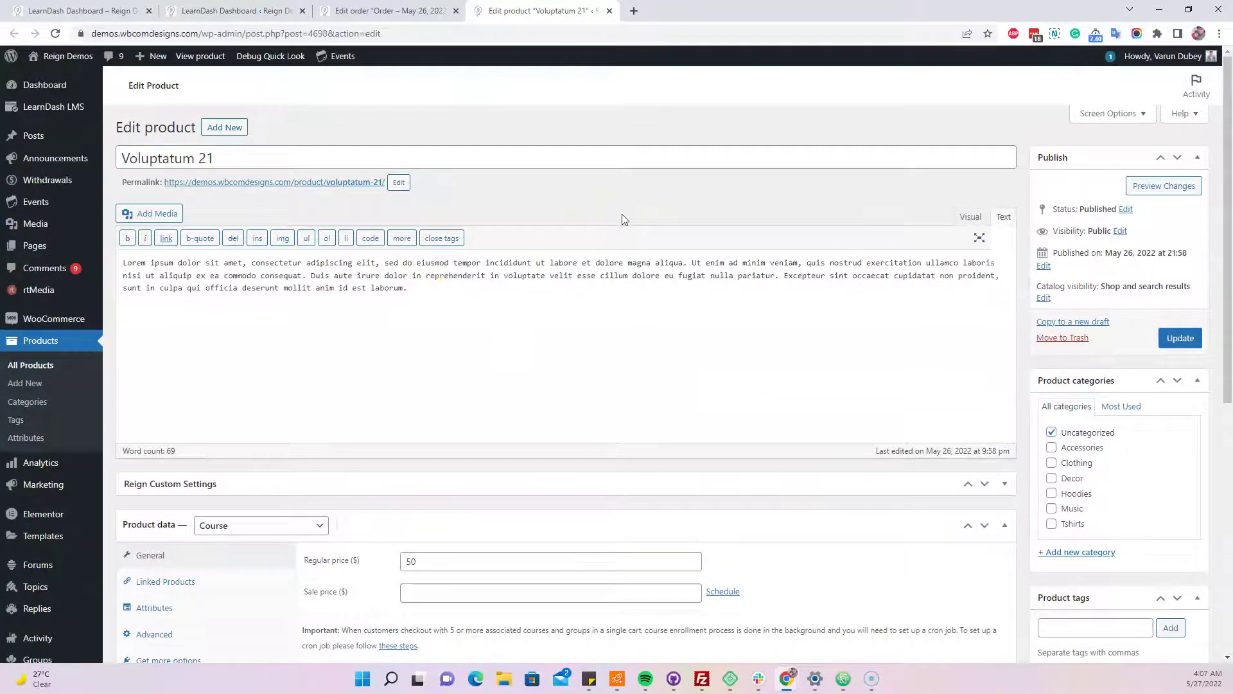
- Close the product editor and open the public site in a new tab
click(606, 15)
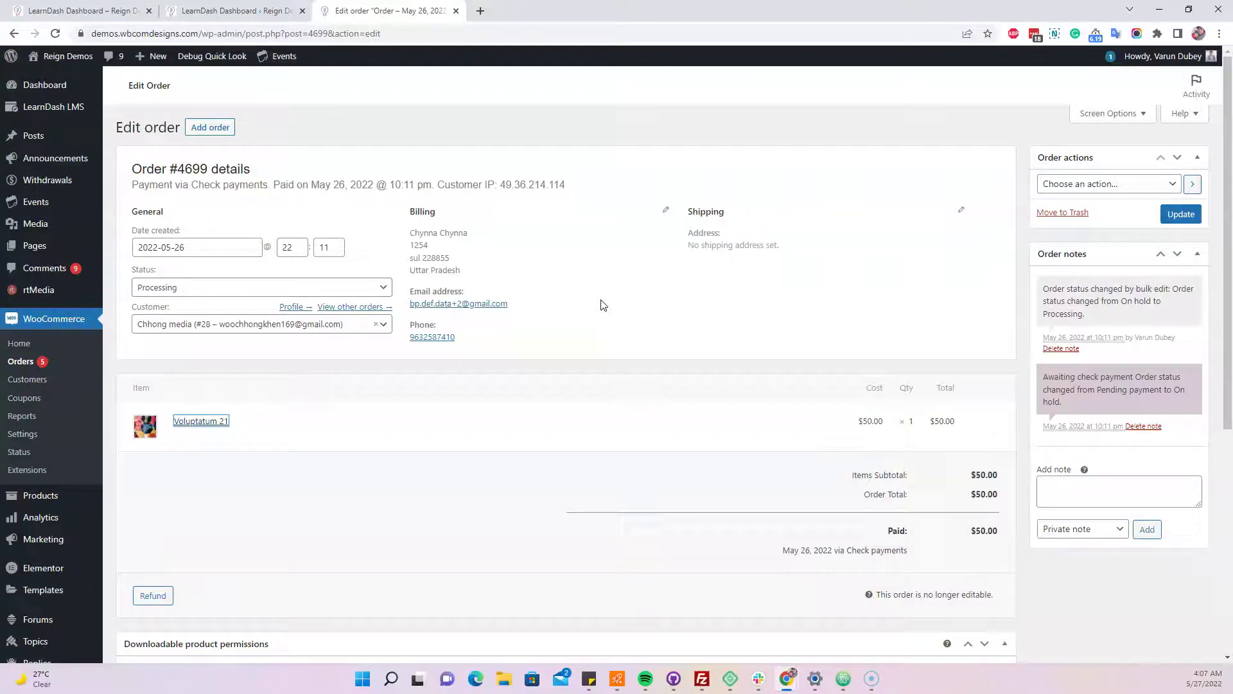
scroll(77, 276, down, 2)
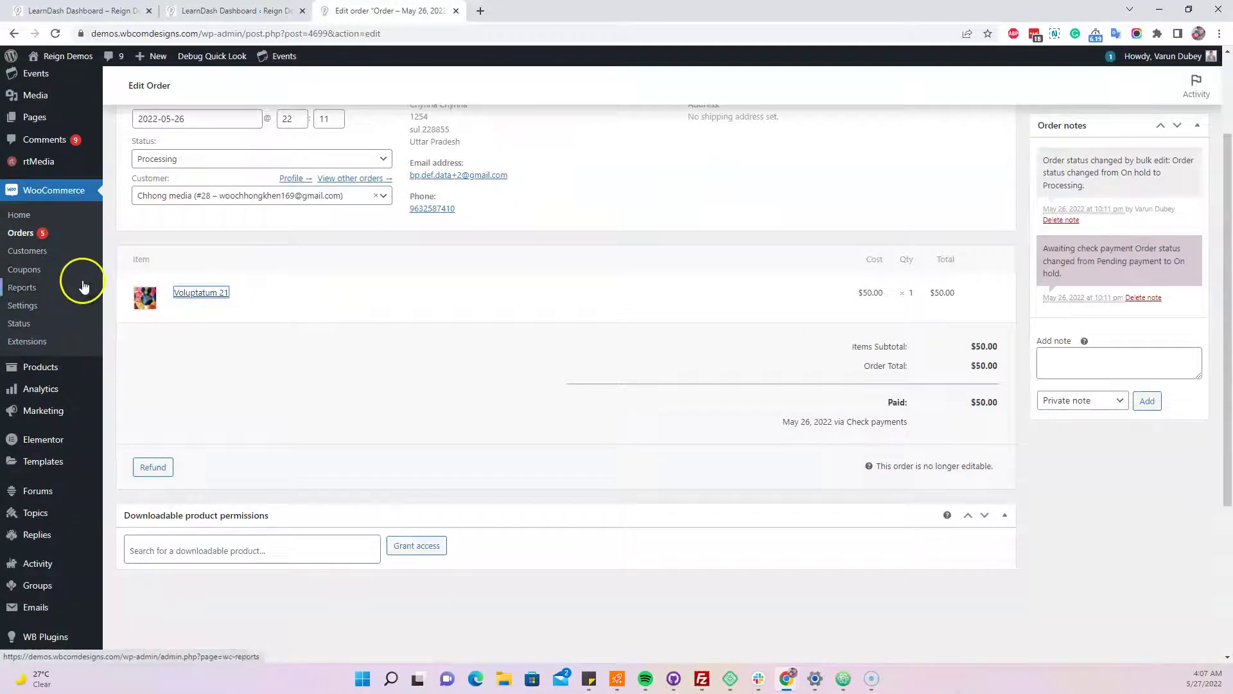
scroll(82, 276, up, 1)
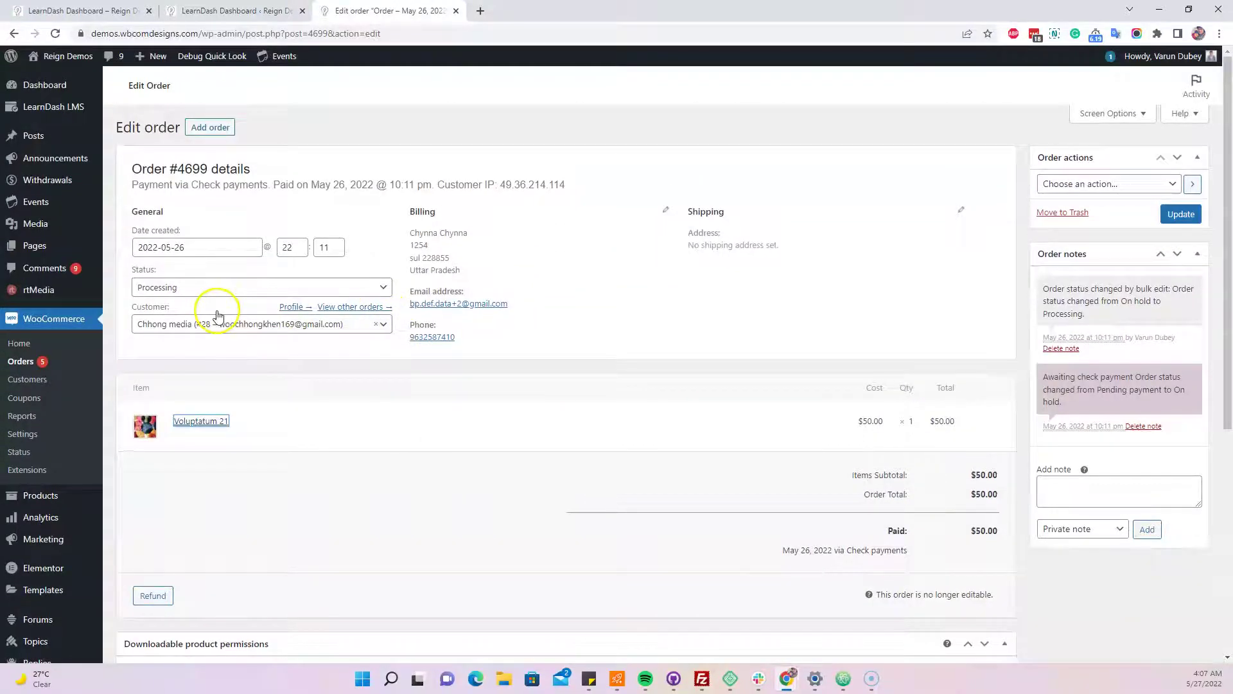
right_click(60, 76)
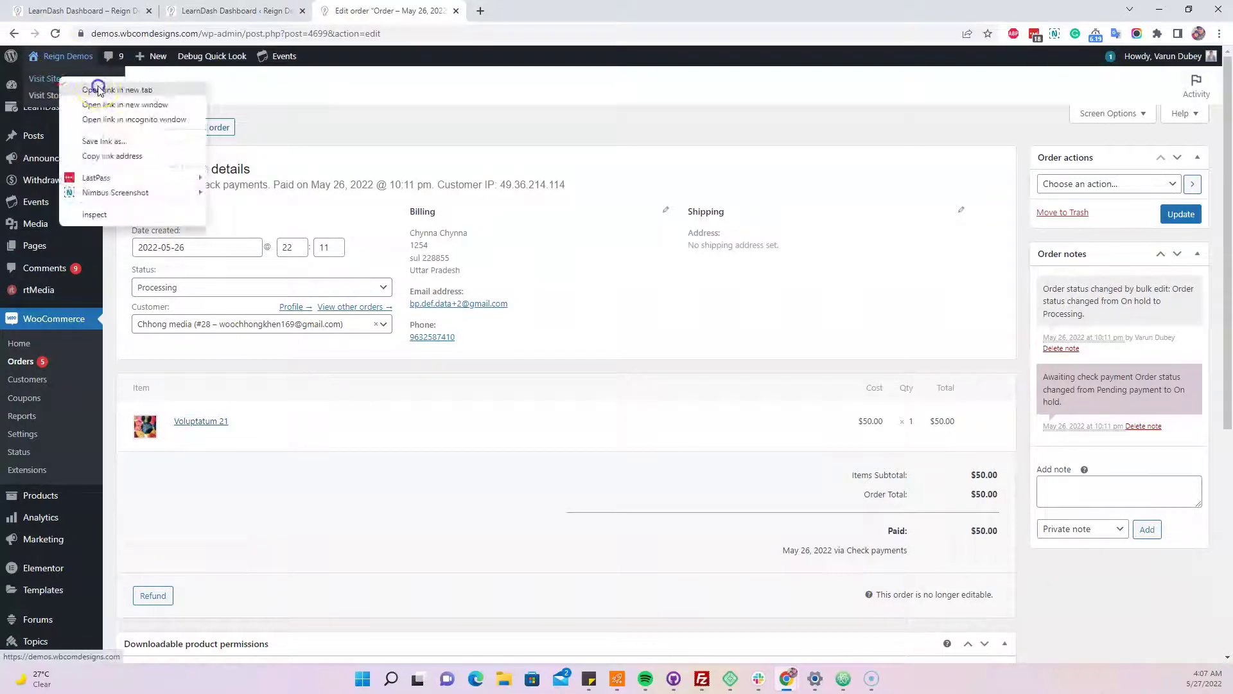
click(96, 84)
click(496, 16)
click(450, 18)
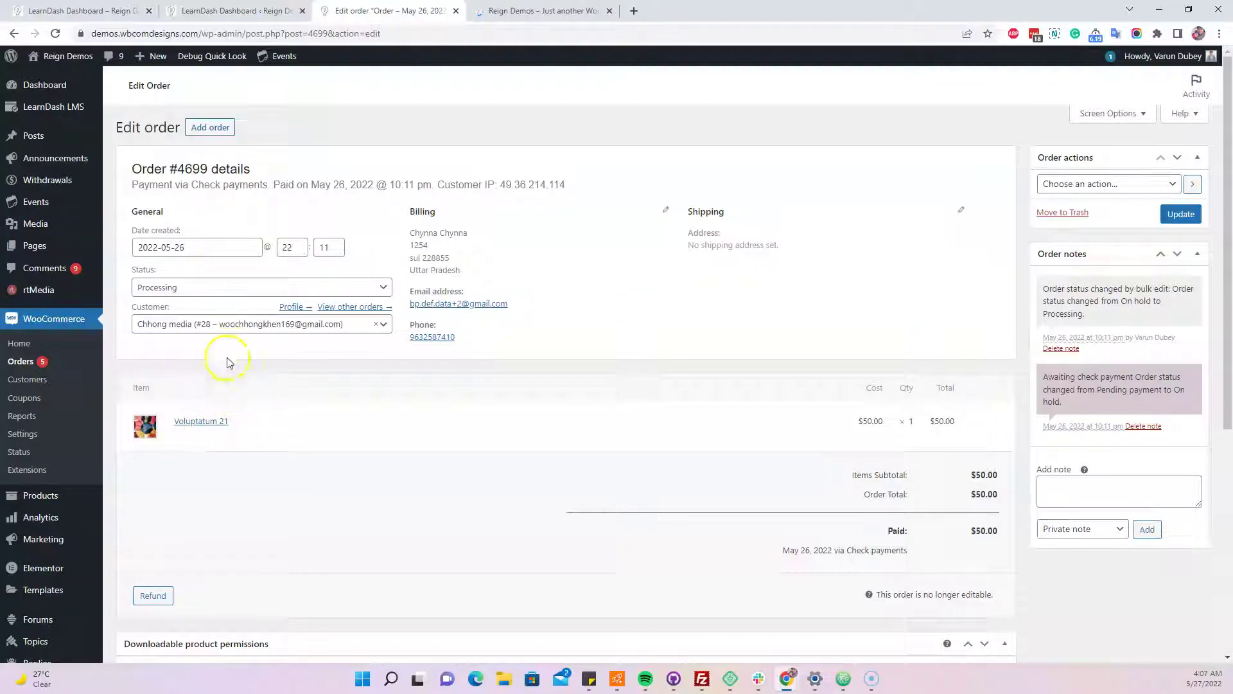
- Check the LearnDash courses, then switch to the Voluptatum 21 author's account from Members
mouse_move(72, 109)
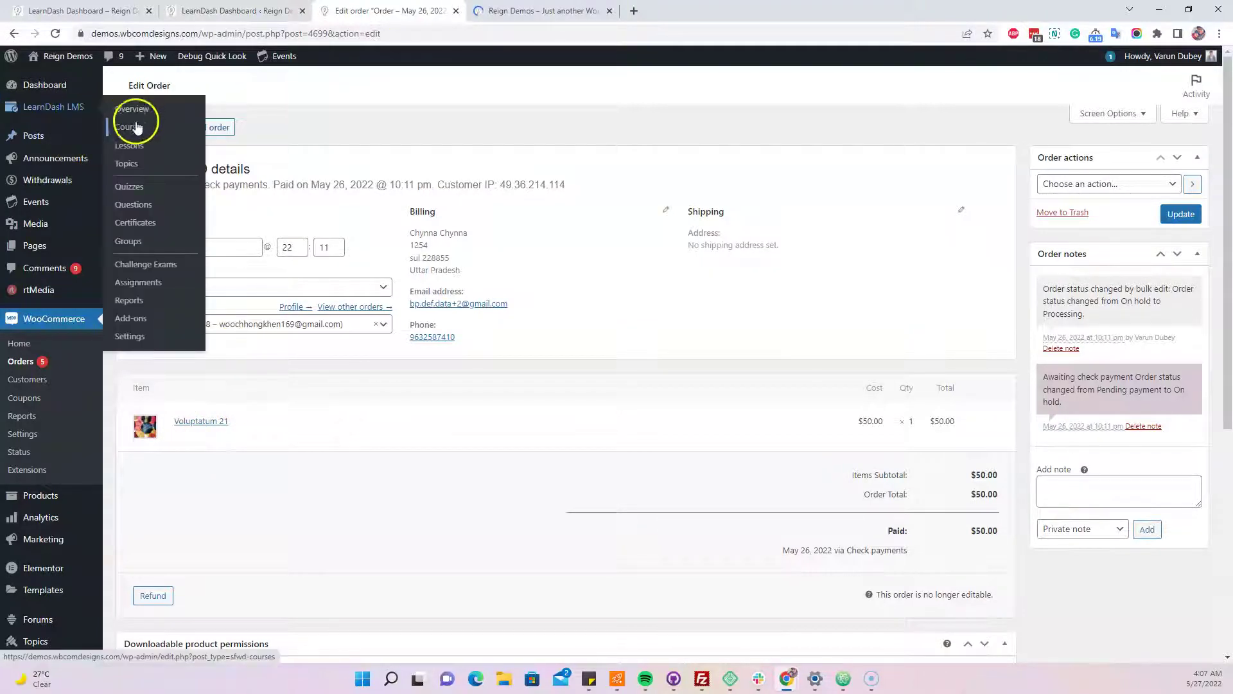
click(129, 124)
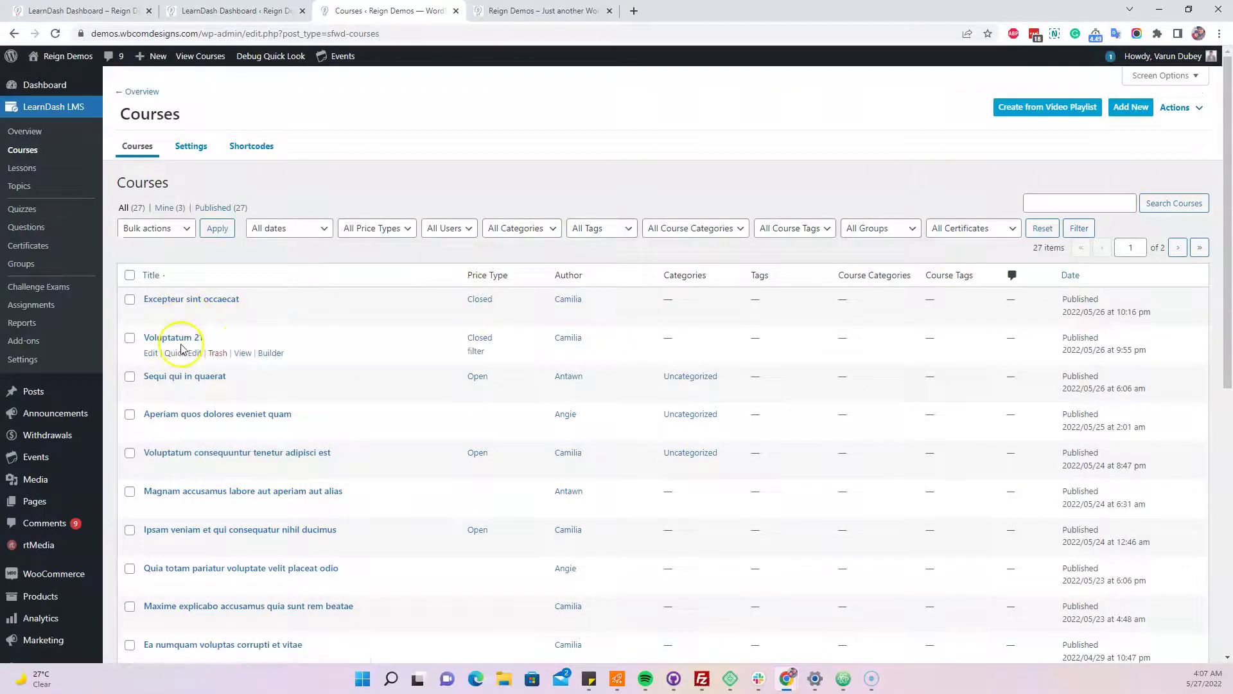
click(552, 12)
mouse_move(424, 98)
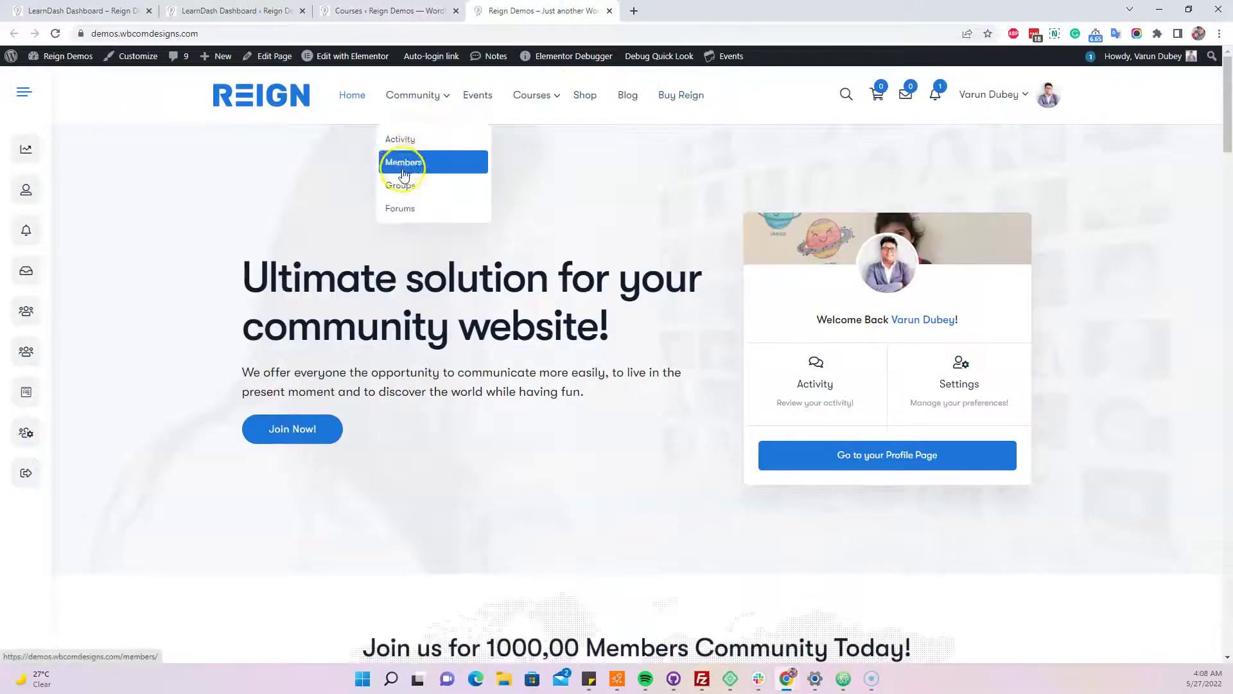
click(386, 11)
scroll(132, 386, down, 5)
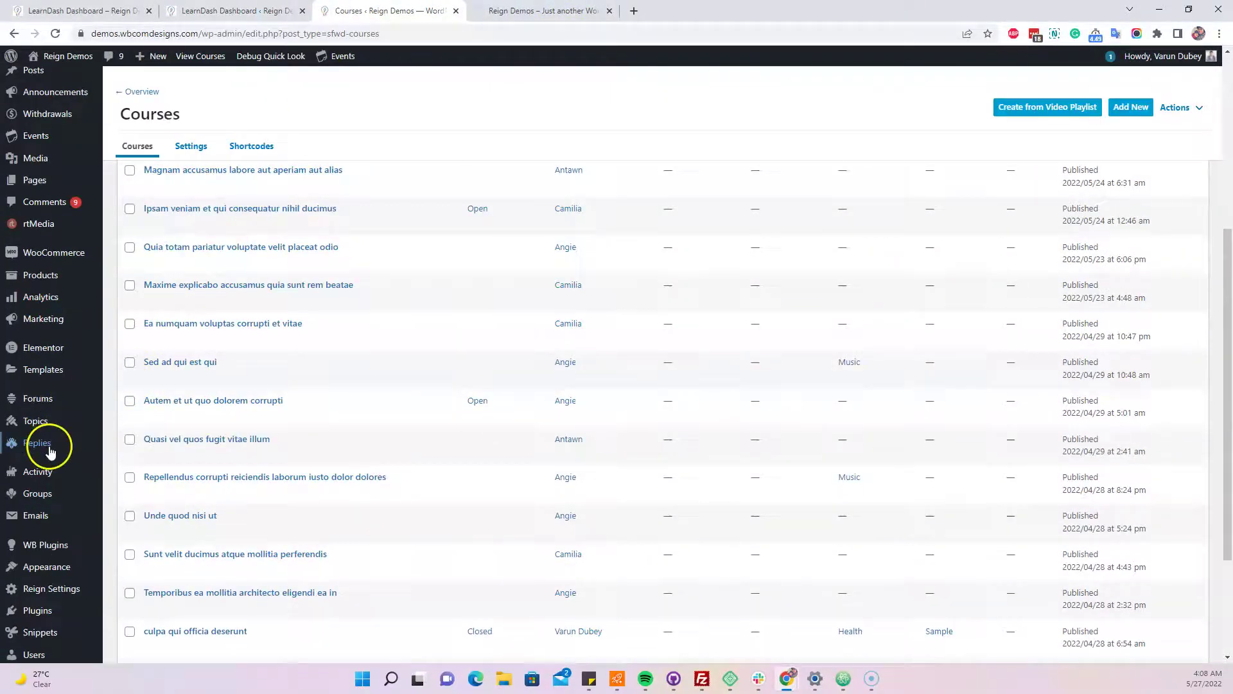
click(479, 11)
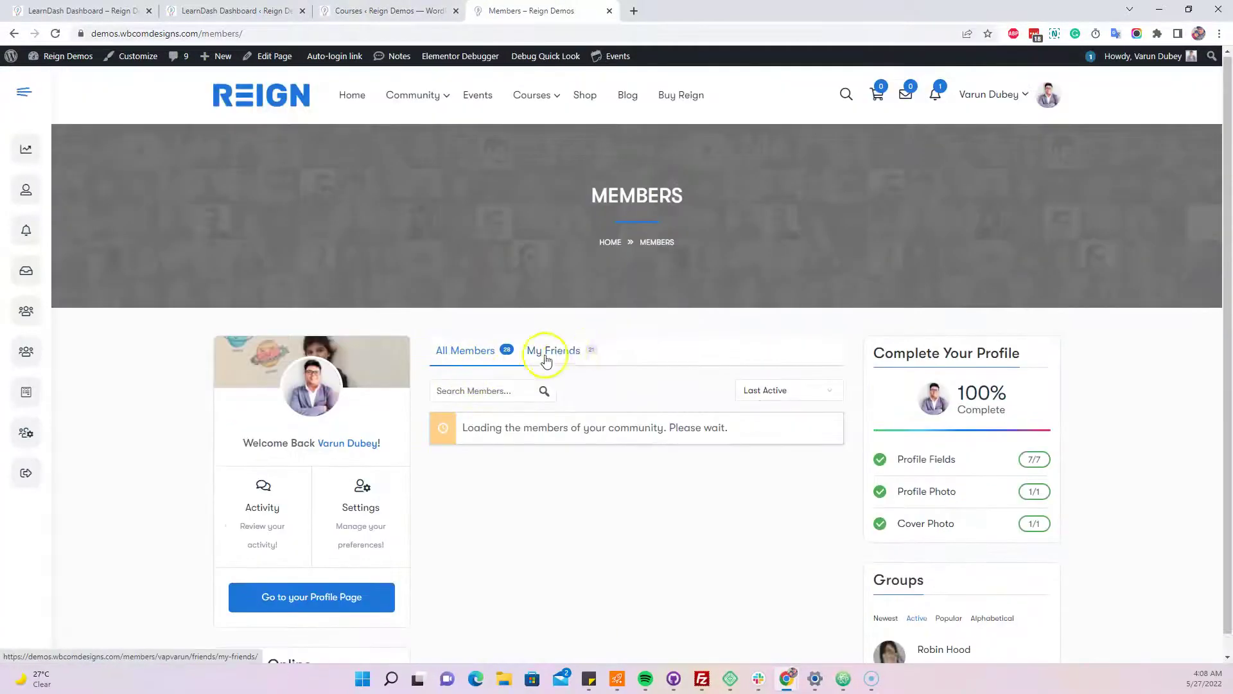
scroll(655, 350, down, 3)
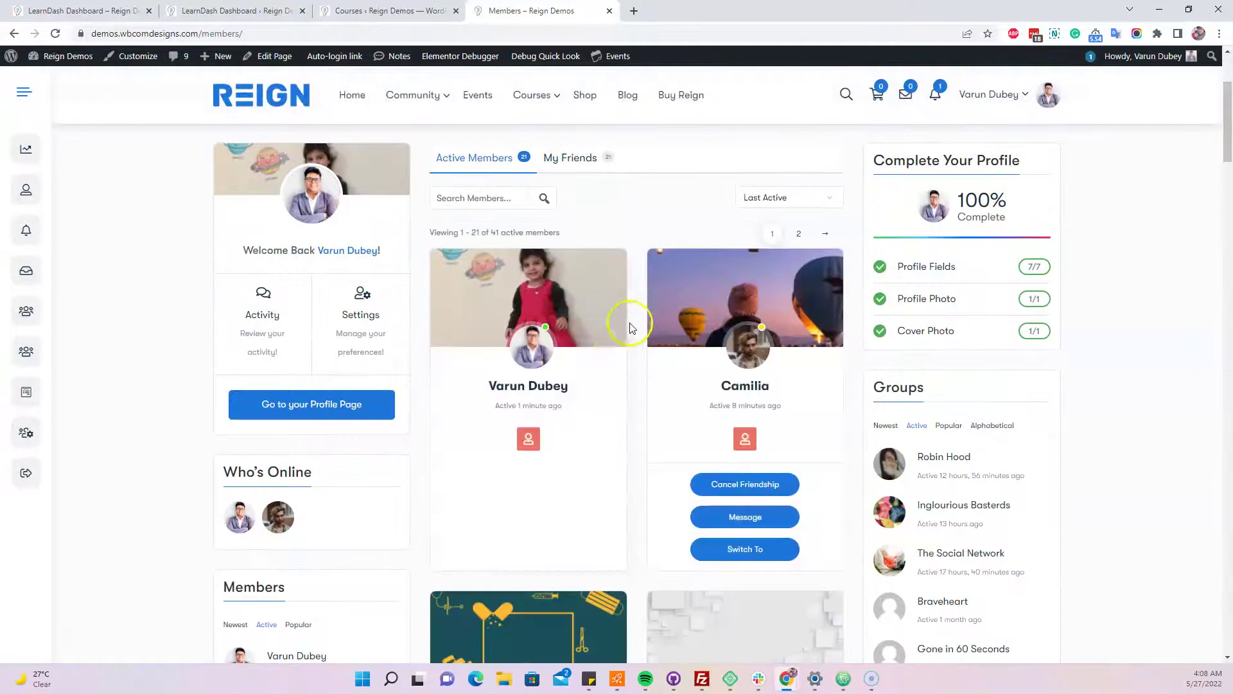
click(761, 550)
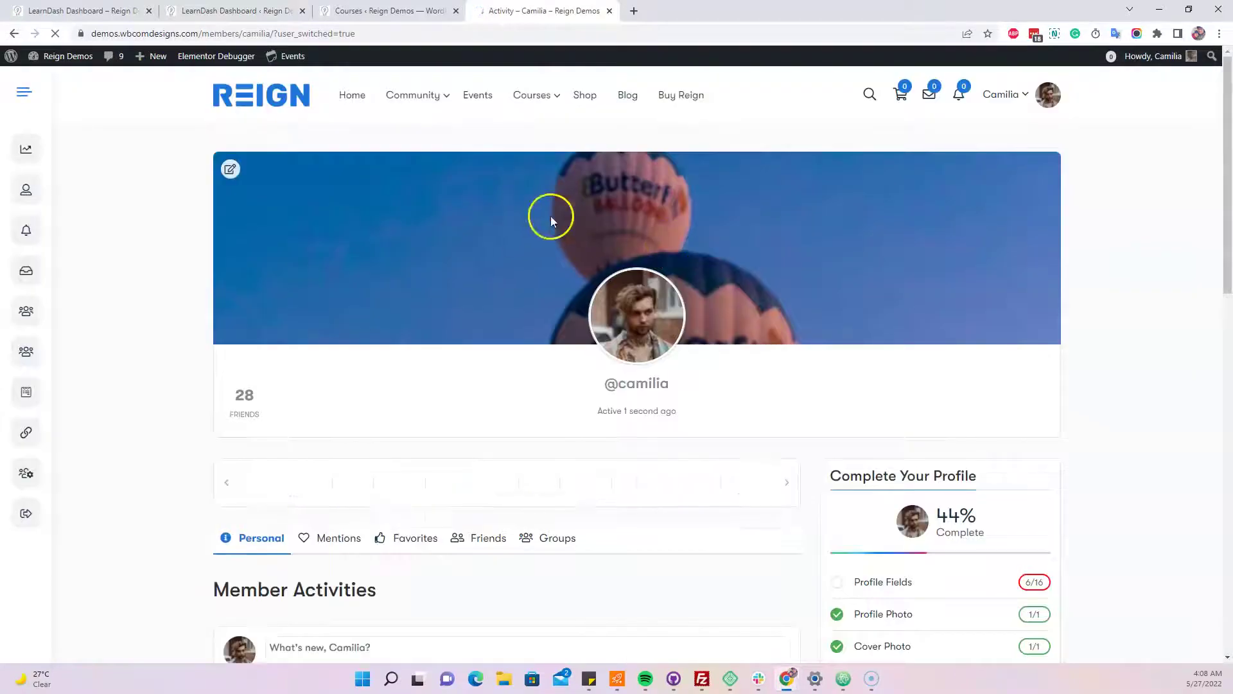
- Open the instructor's LearnDash Dashboard and review the 38 total earnings and May earnings chart
mouse_move(559, 96)
click(557, 148)
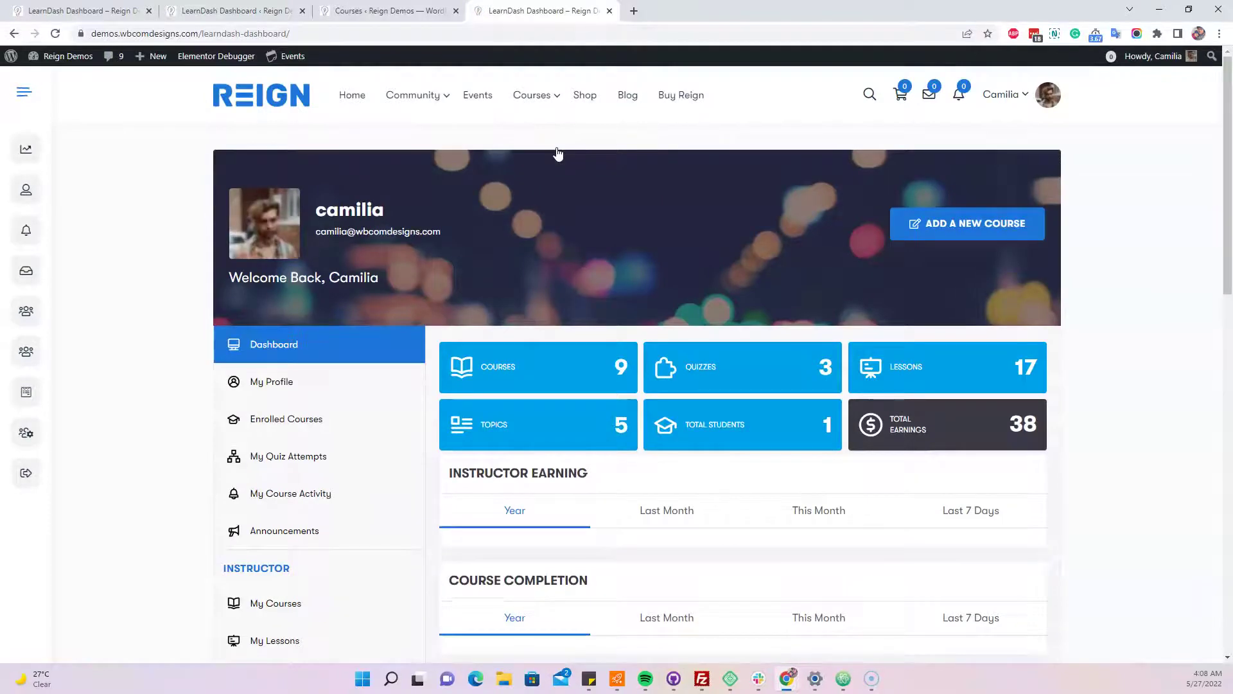
scroll(580, 184, down, 6)
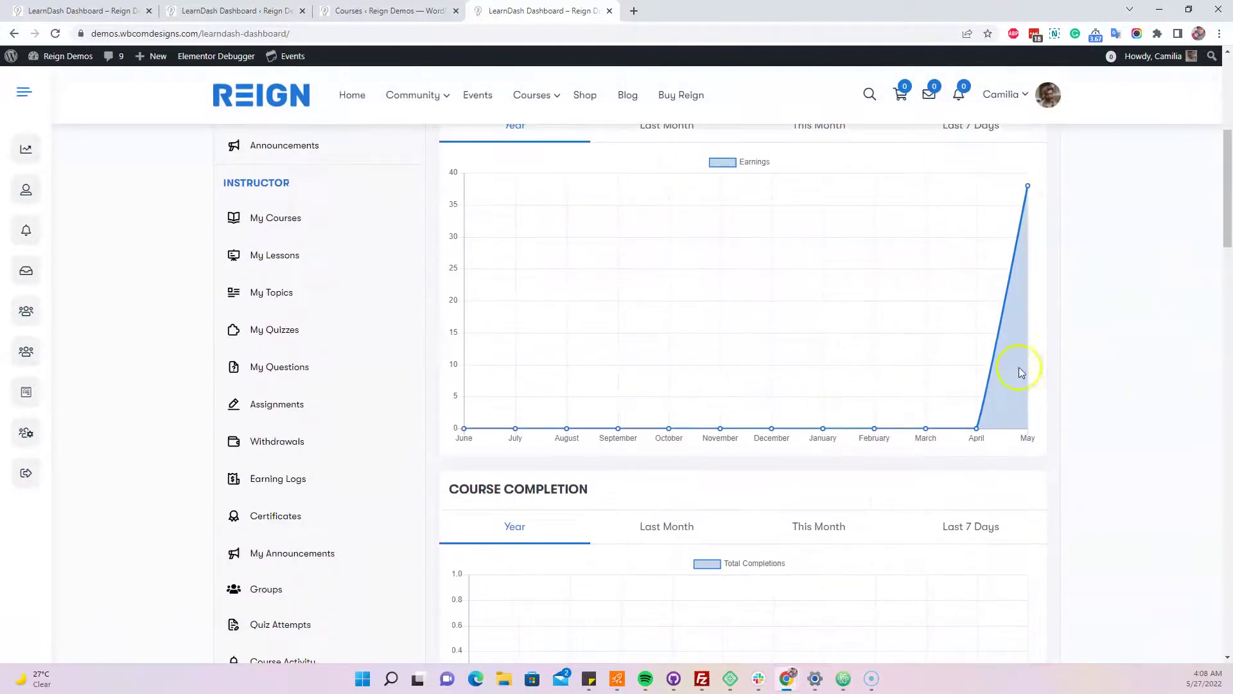
scroll(352, 233, up, 2)
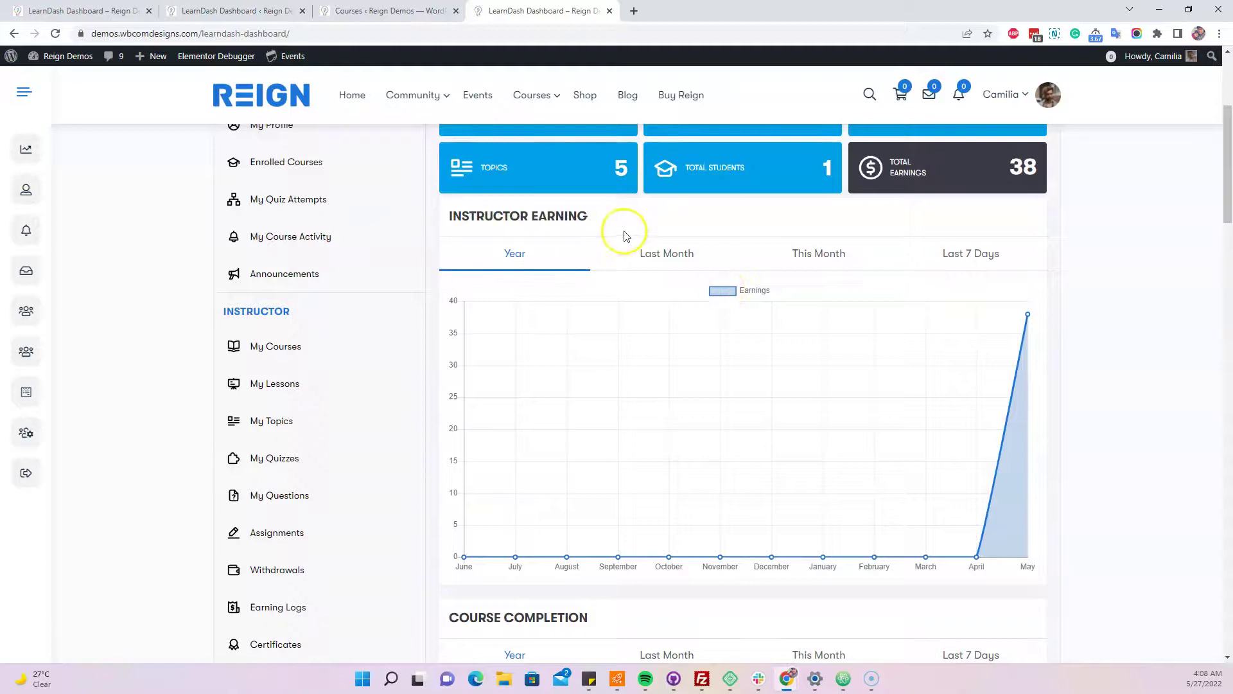
click(602, 223)
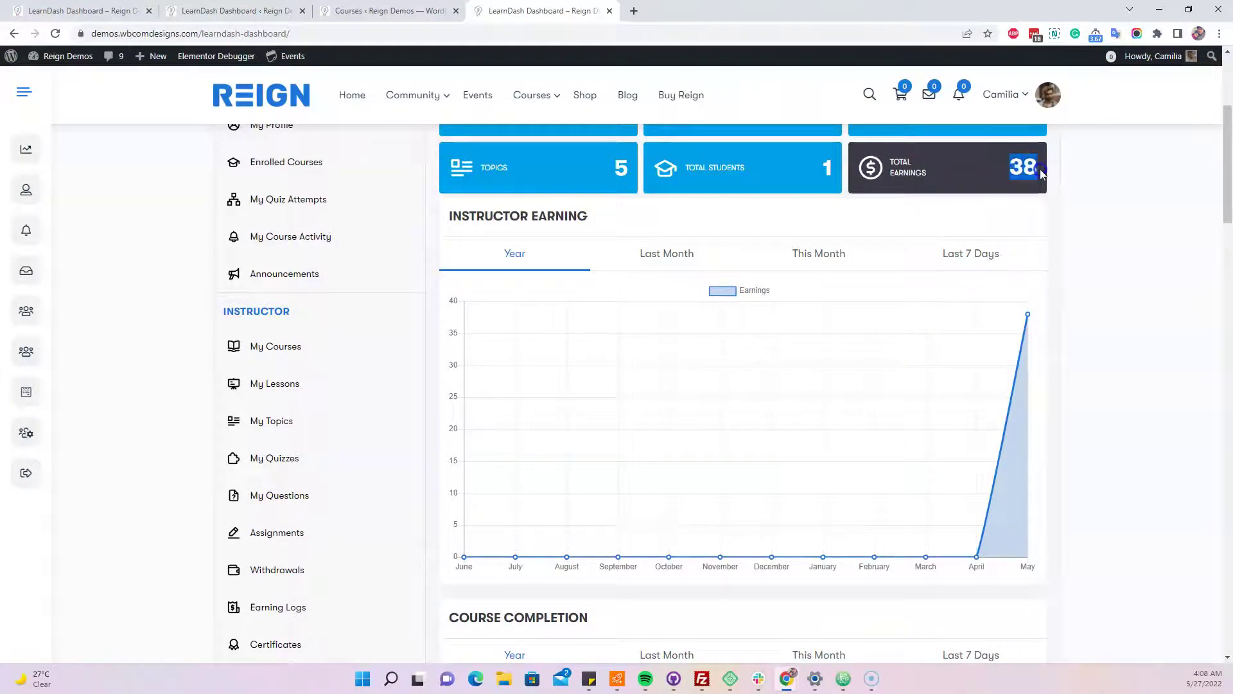
click(1100, 297)
scroll(1096, 297, down, 4)
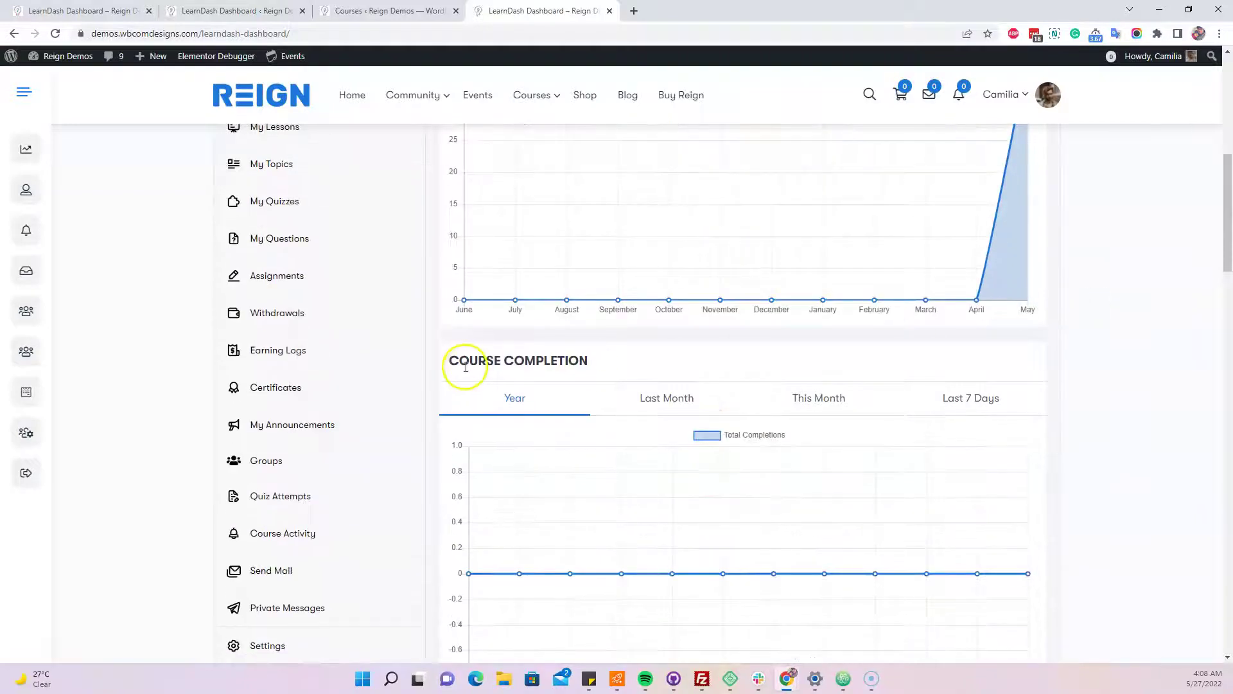
scroll(459, 366, down, 4)
scroll(462, 368, up, 2)
scroll(465, 372, up, 4)
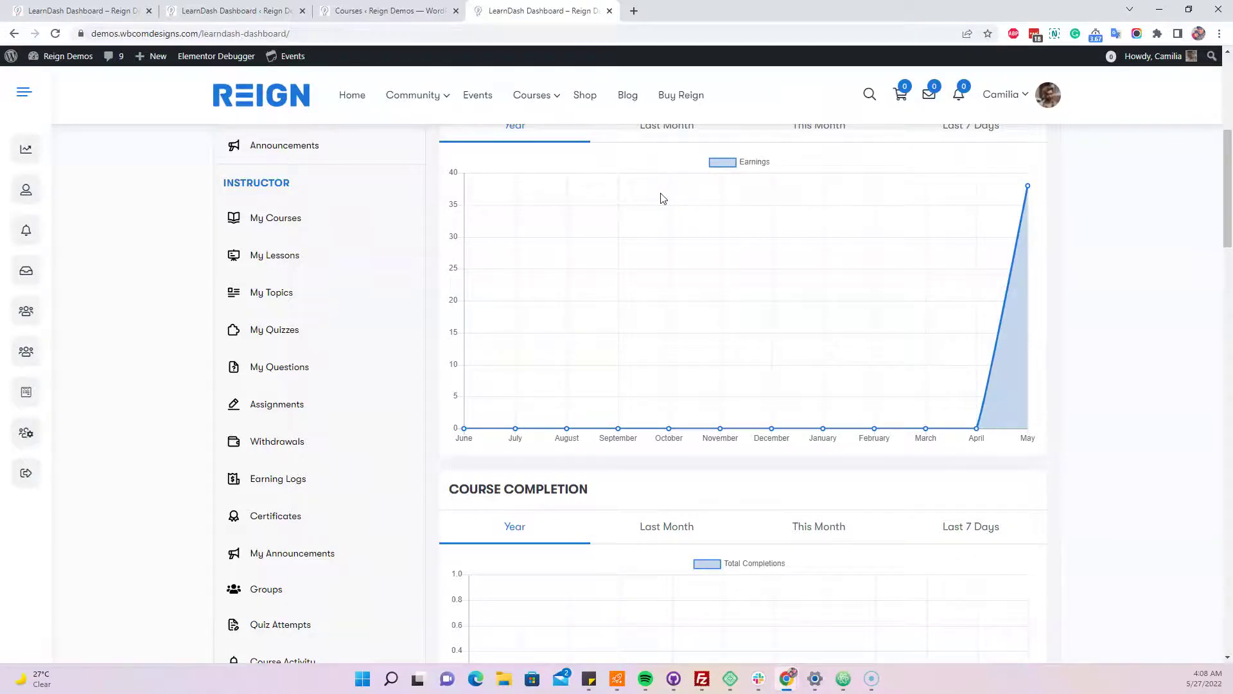
scroll(642, 225, down, 3)
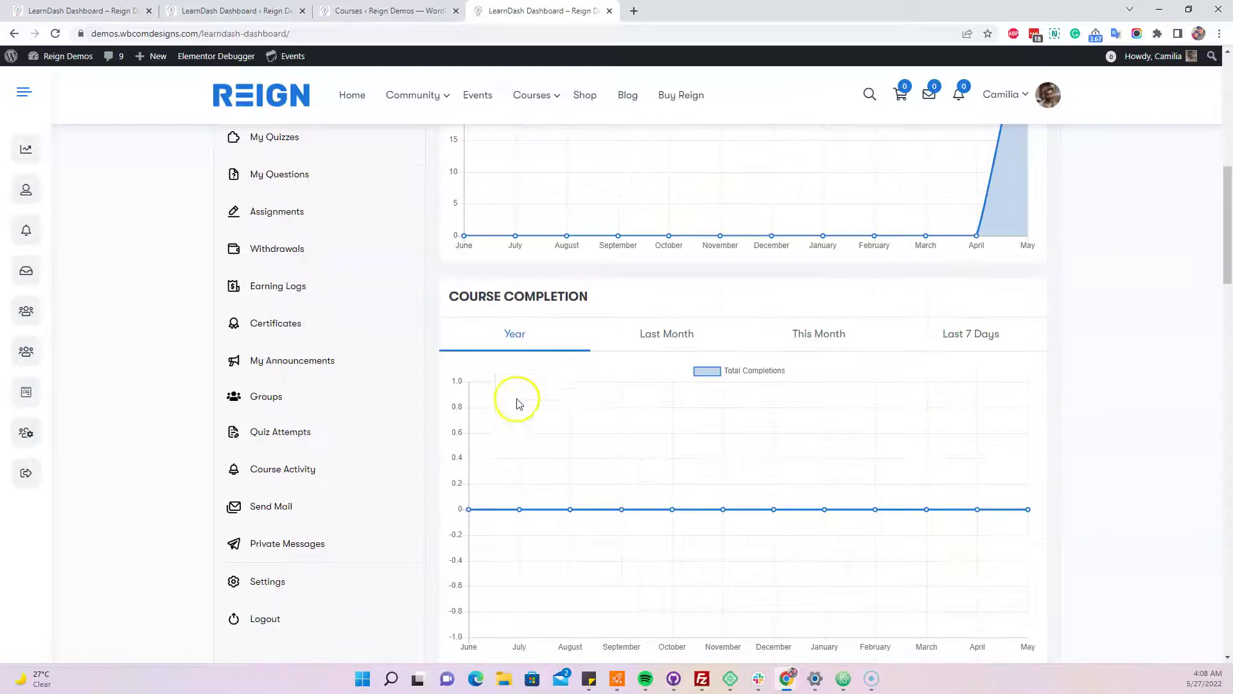
- Open Earning Logs and browse the payment-mode filter options without changing them
click(298, 287)
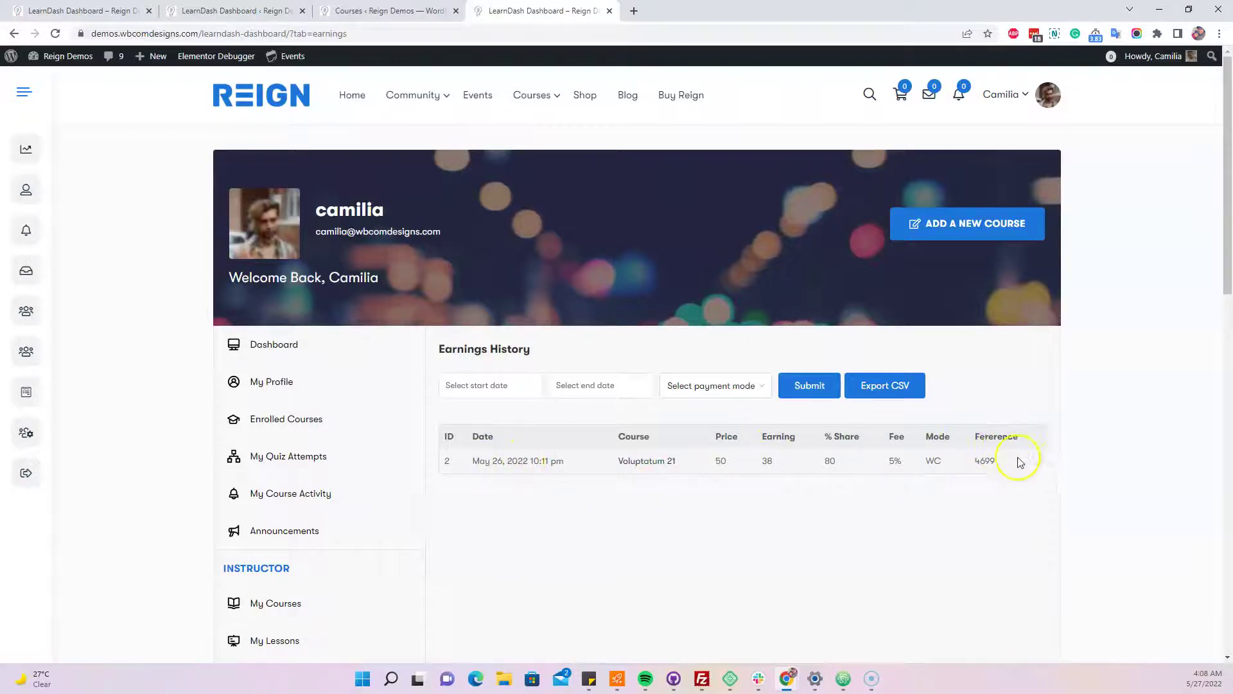
scroll(983, 457, down, 2)
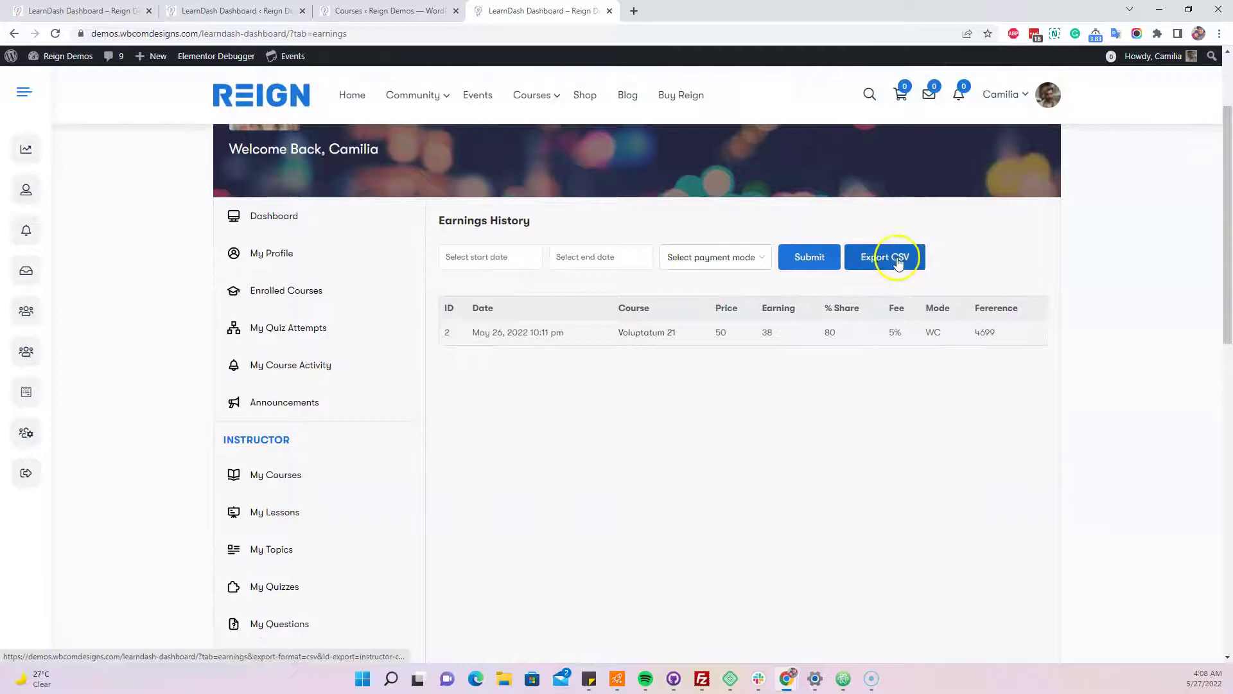
click(737, 256)
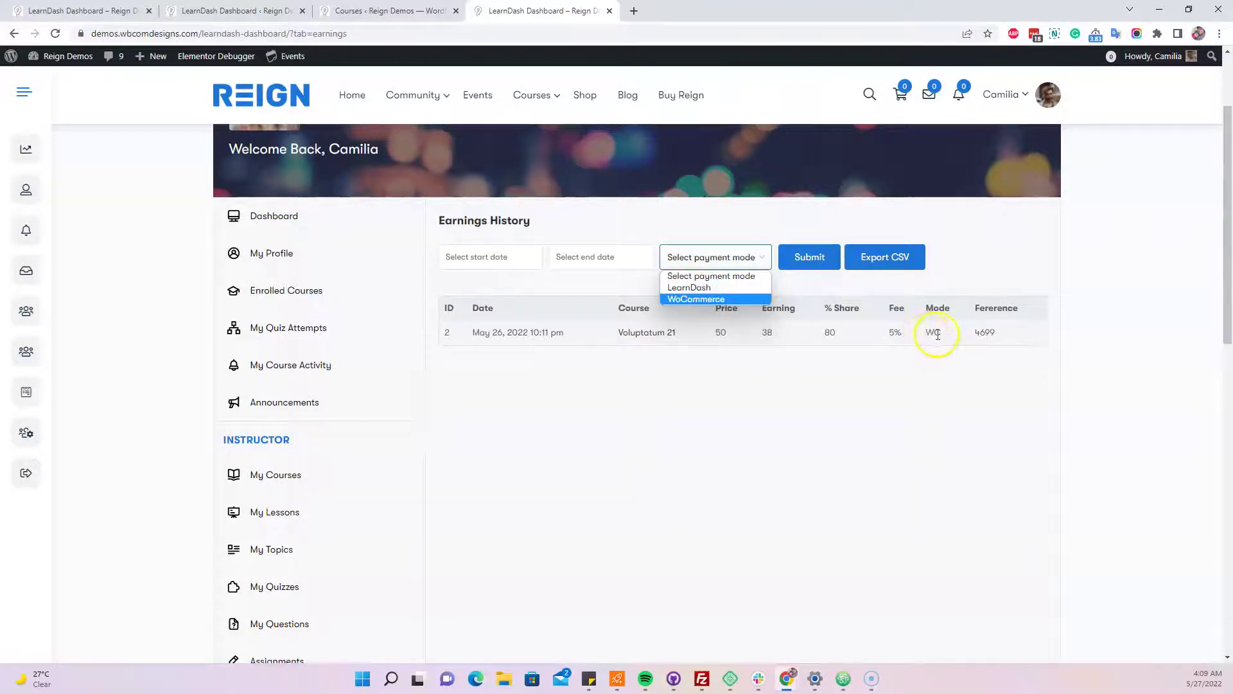
click(700, 300)
click(859, 313)
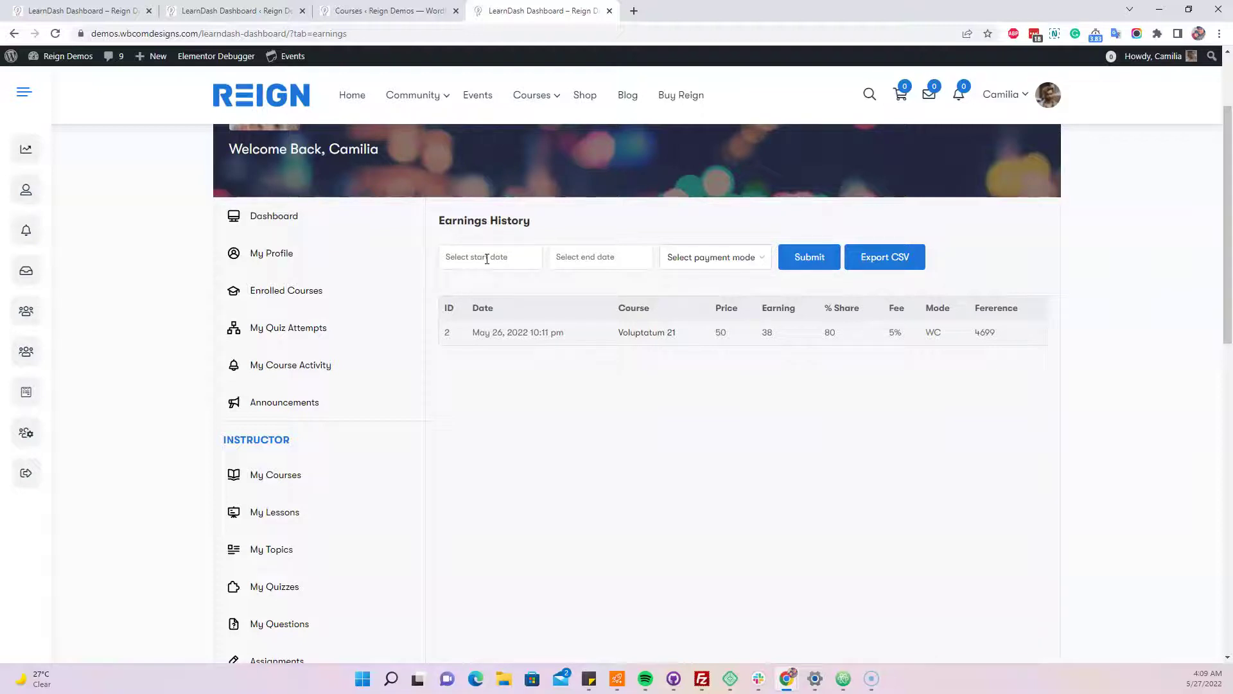
- Export the earnings history as a CSV file
click(910, 262)
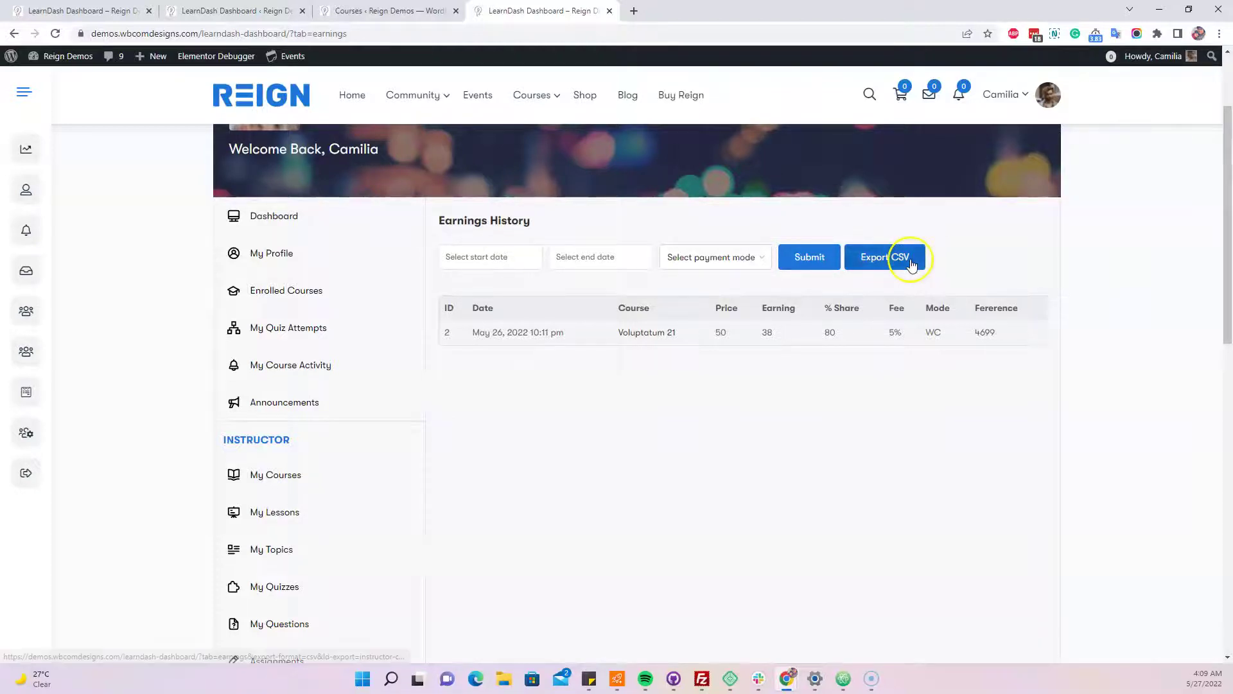
scroll(800, 385, down, 8)
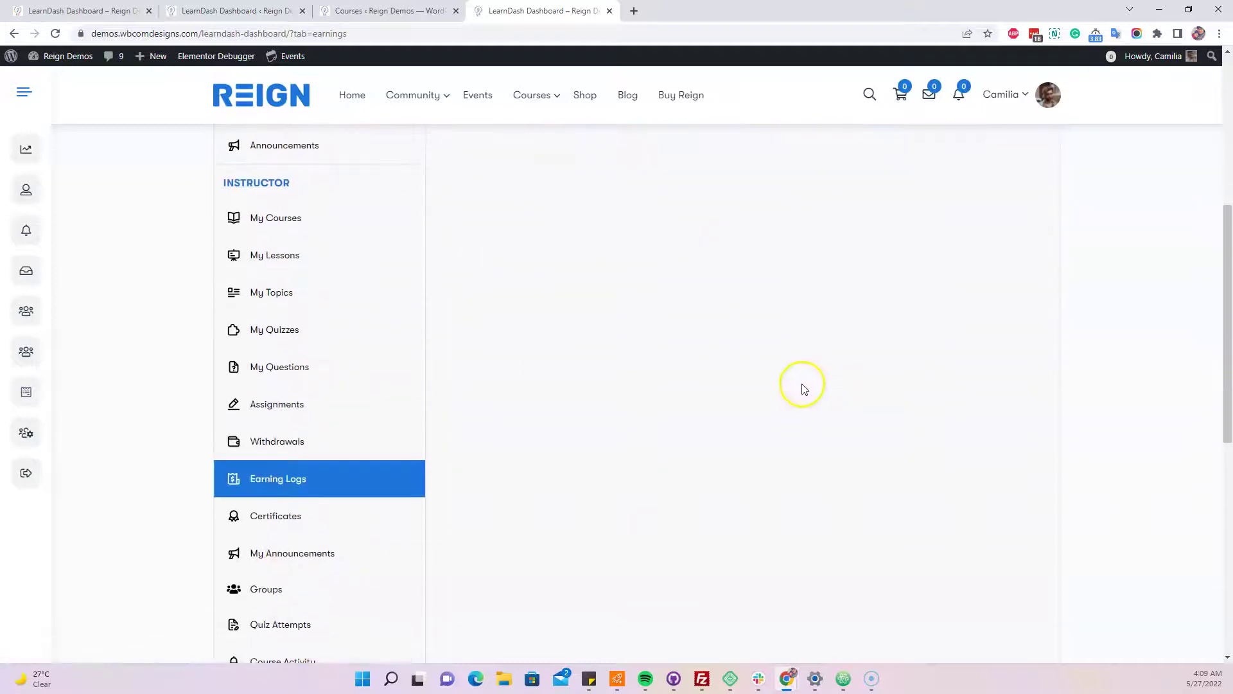
scroll(642, 404, down, 3)
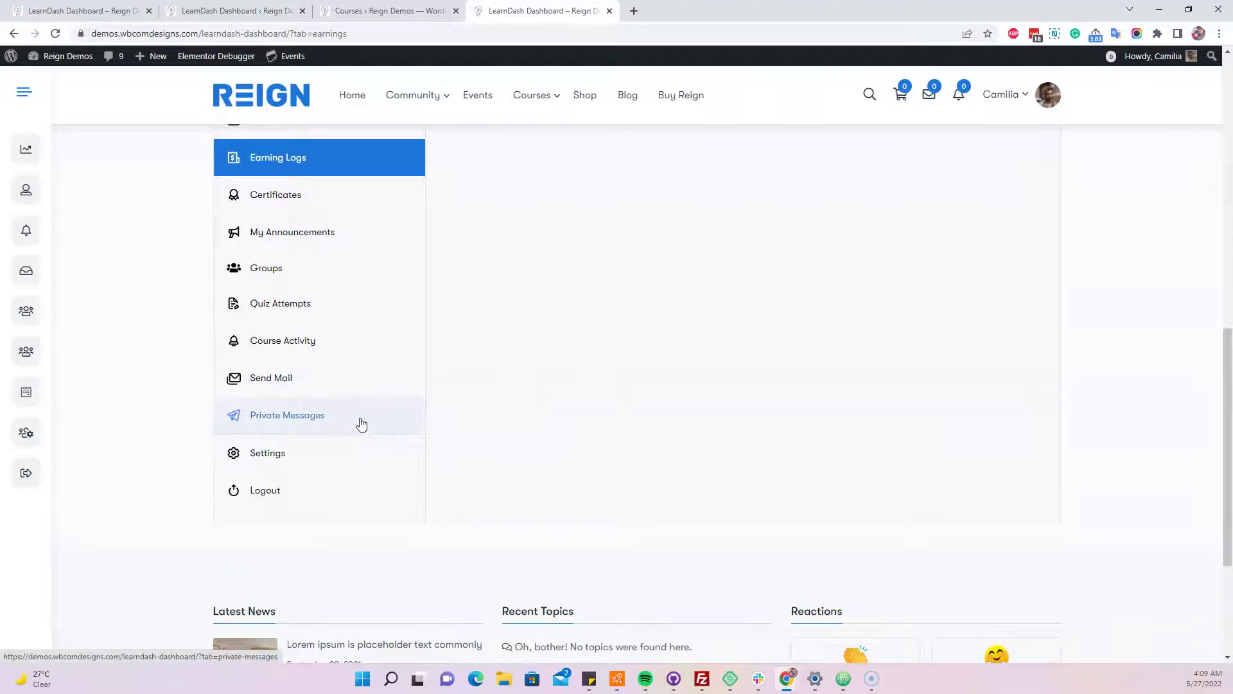
- In dashboard Settings, compare the Paypal, E-Check and Bank Transfer options and select Paypal
click(306, 456)
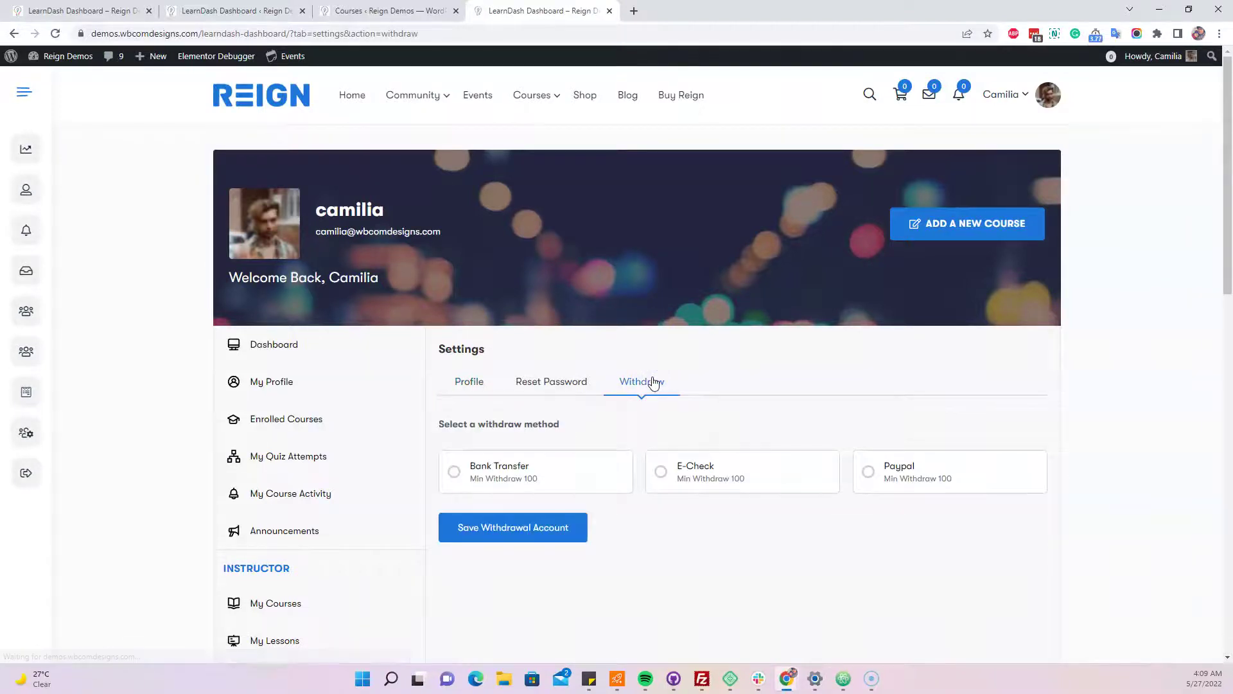
scroll(1026, 357, down, 2)
click(1026, 357)
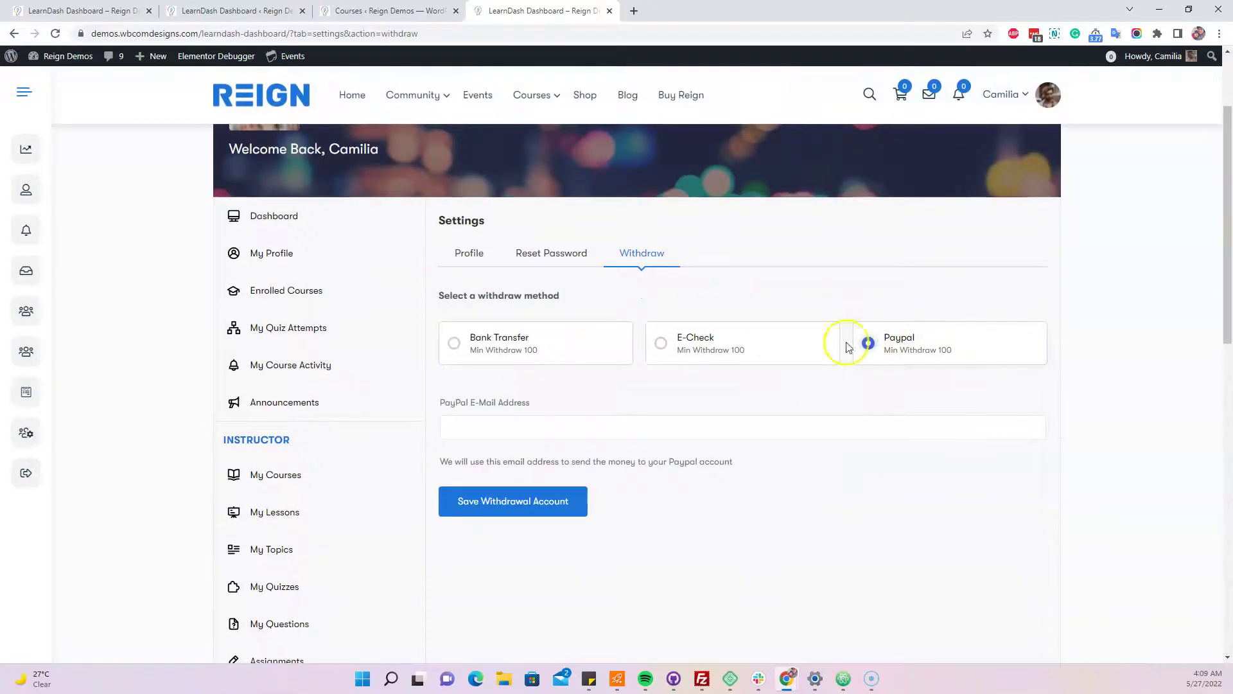
click(741, 346)
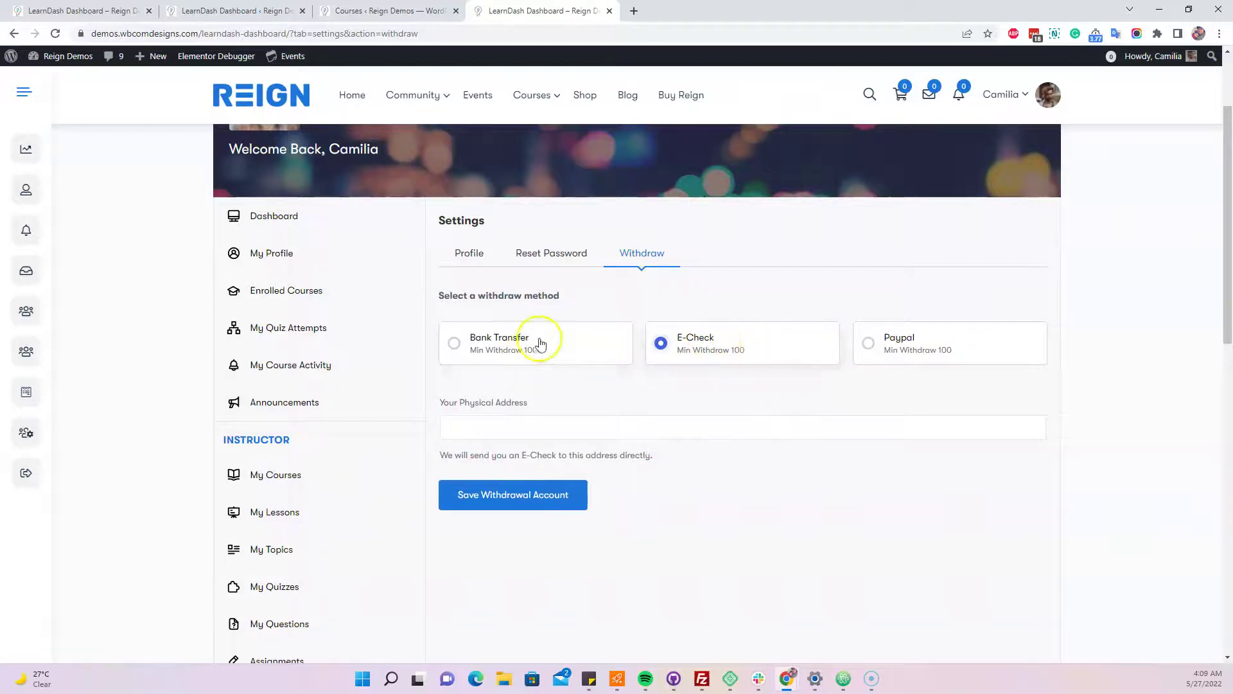
click(520, 340)
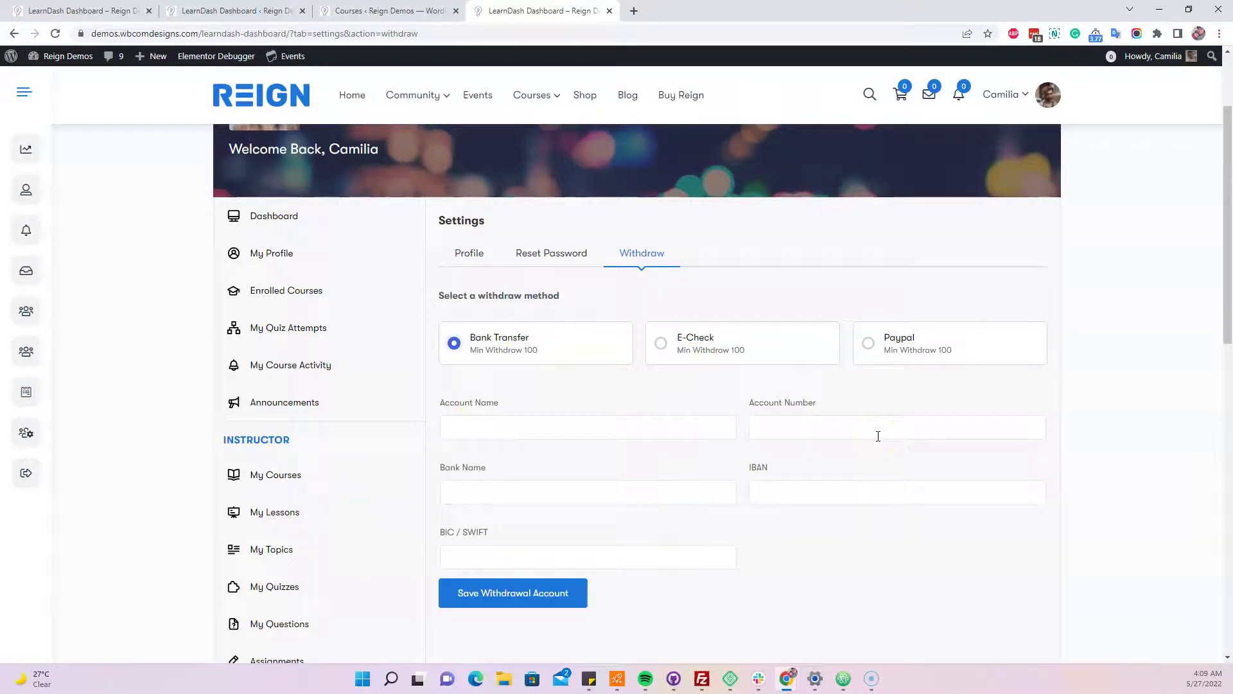
click(926, 357)
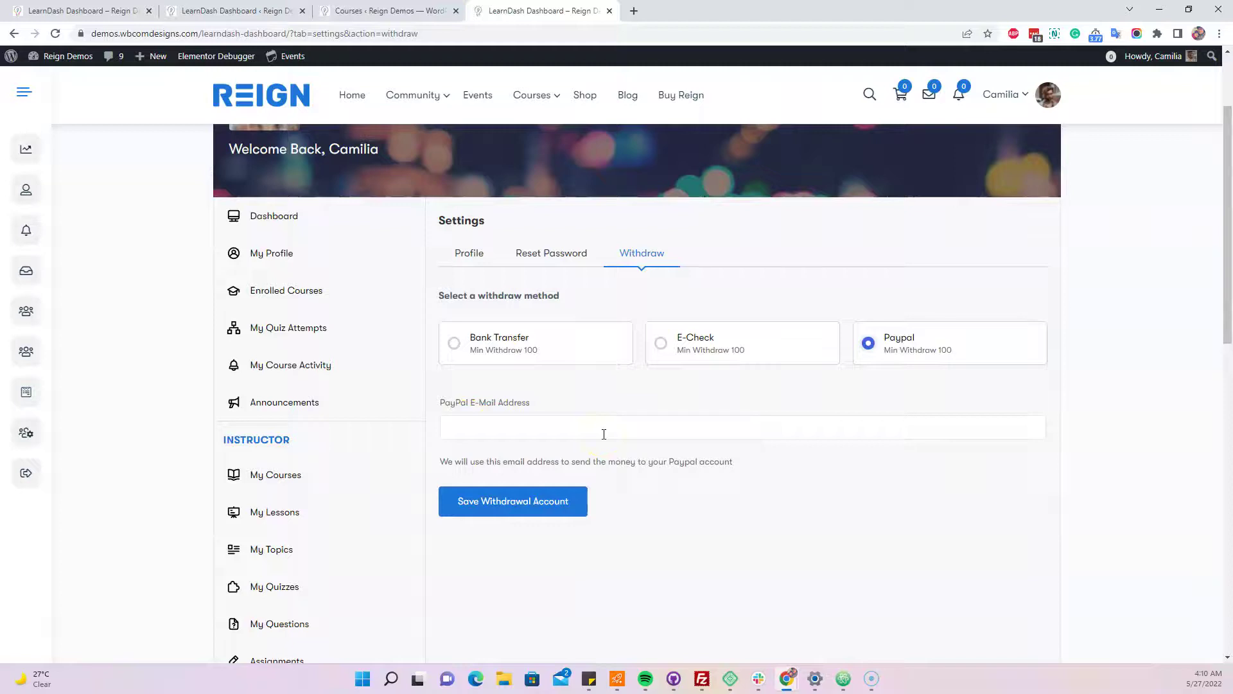
- Fill in the PayPal e-mail address and save the withdrawal account
click(603, 434)
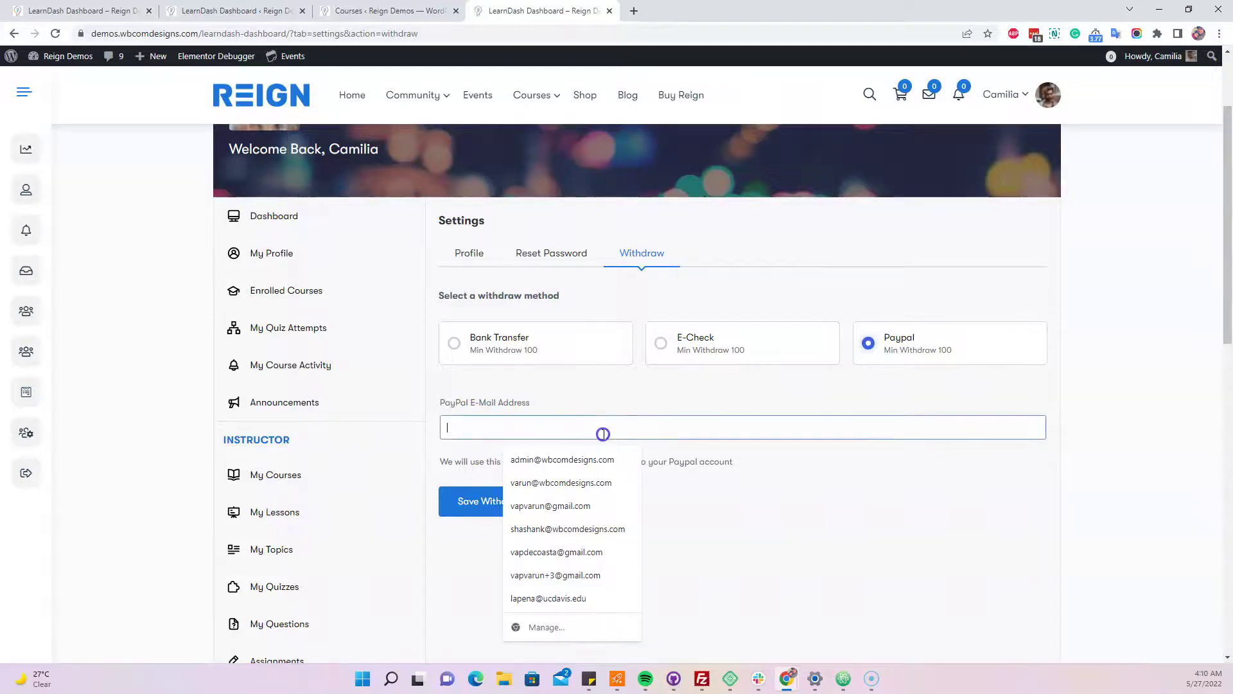
click(584, 465)
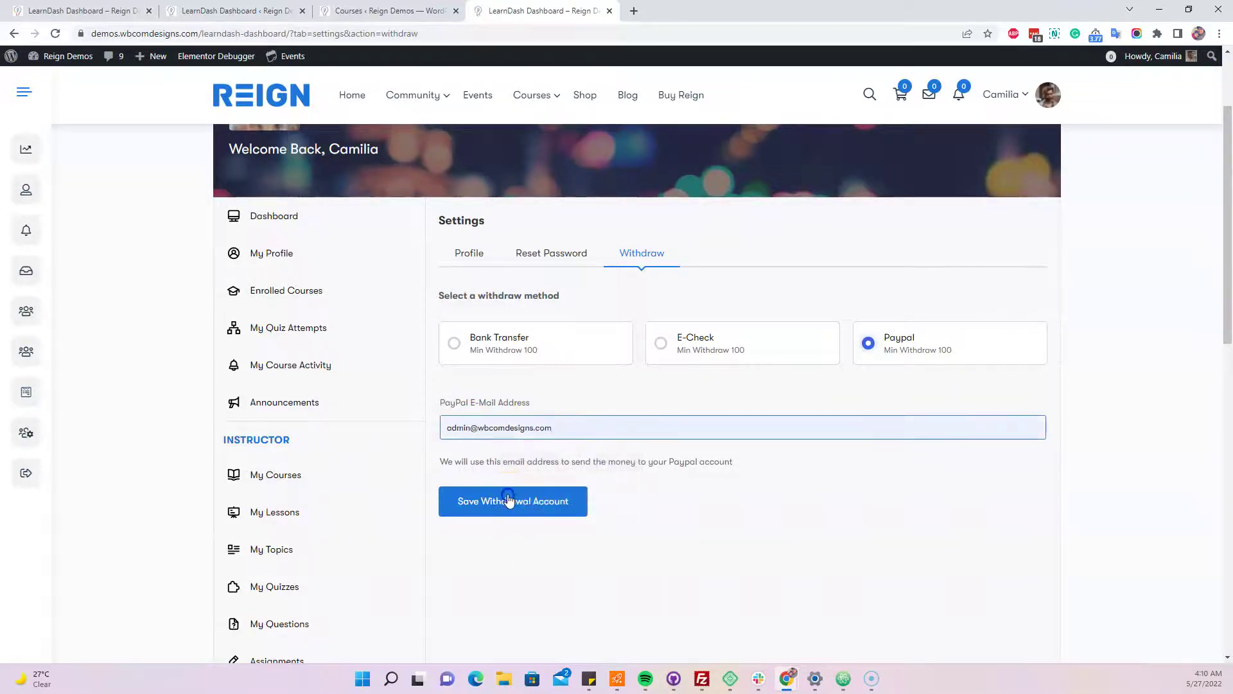
click(510, 501)
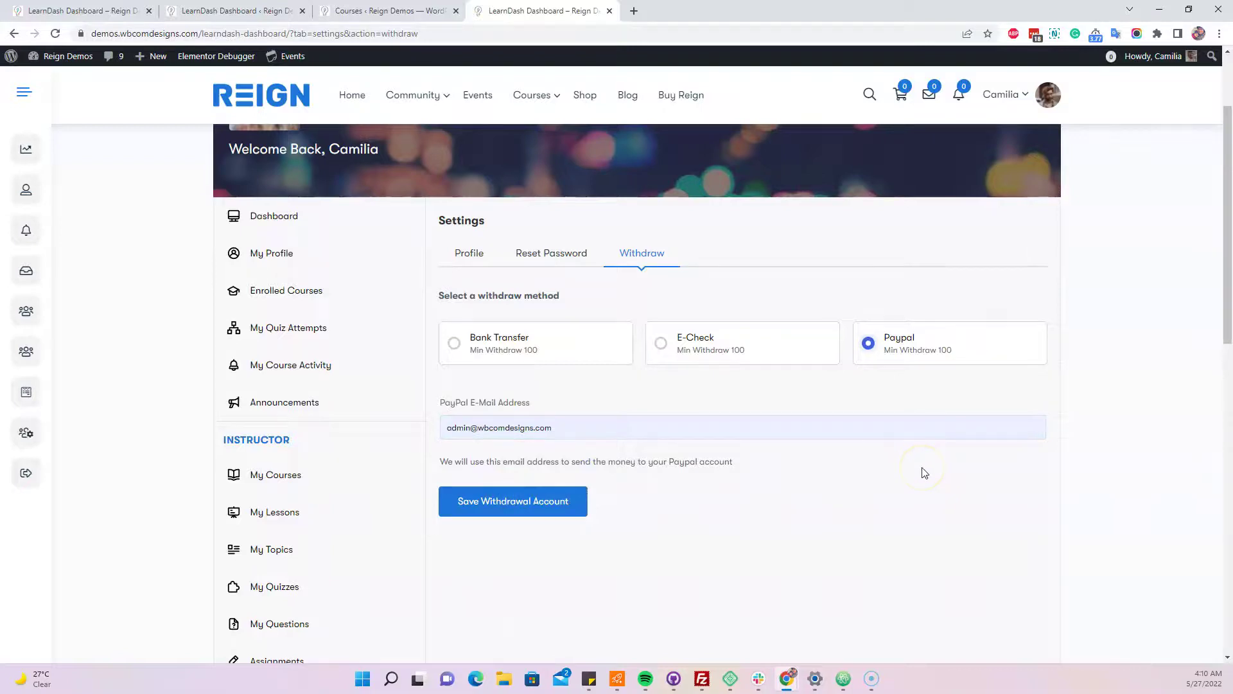
click(884, 417)
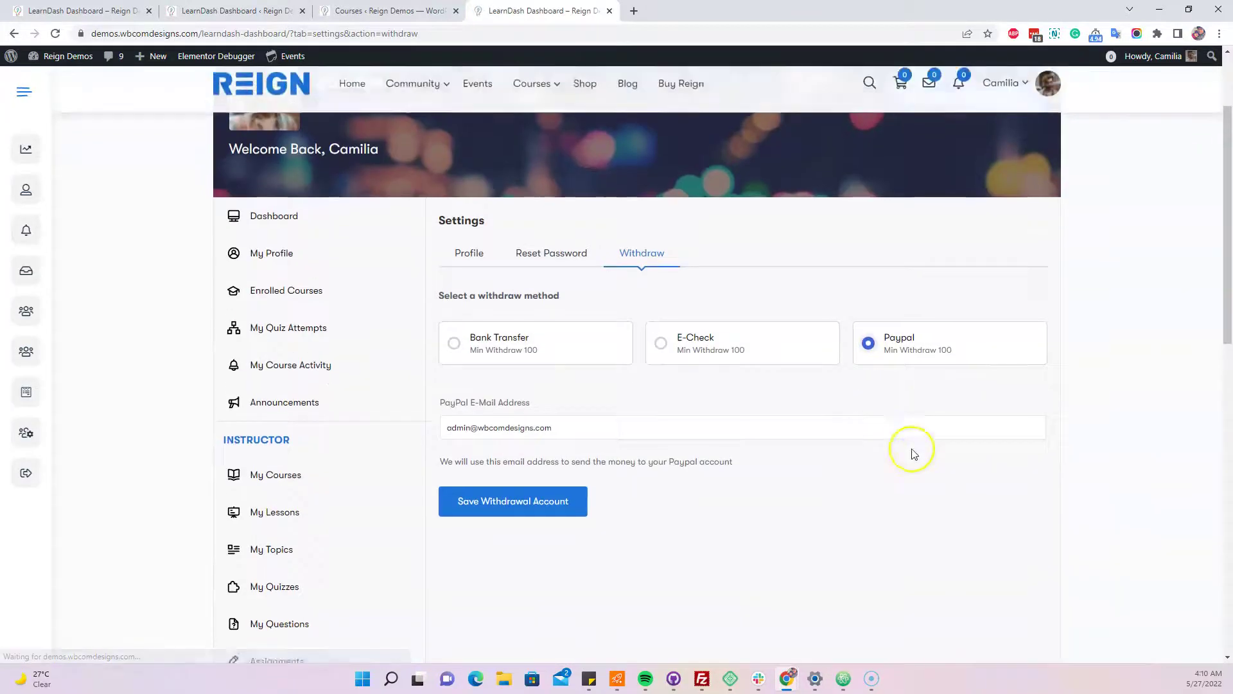
scroll(908, 449, down, 3)
scroll(578, 257, up, 1)
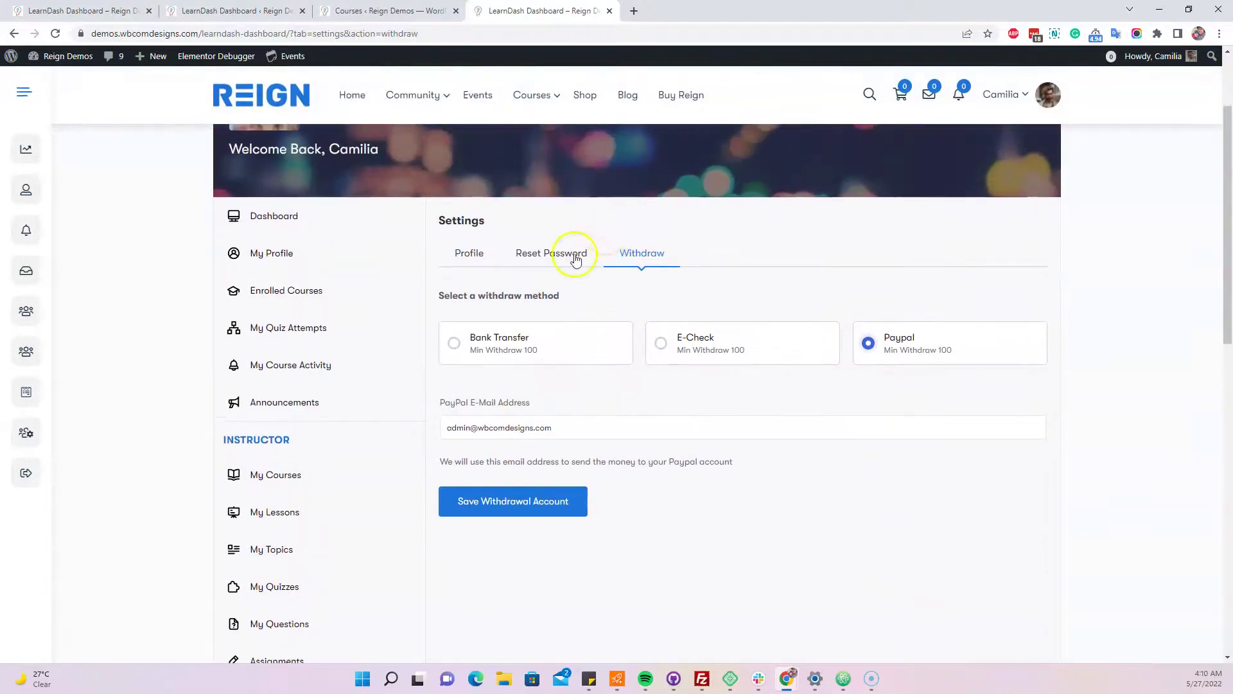
scroll(329, 474, down, 4)
scroll(329, 474, down, 5)
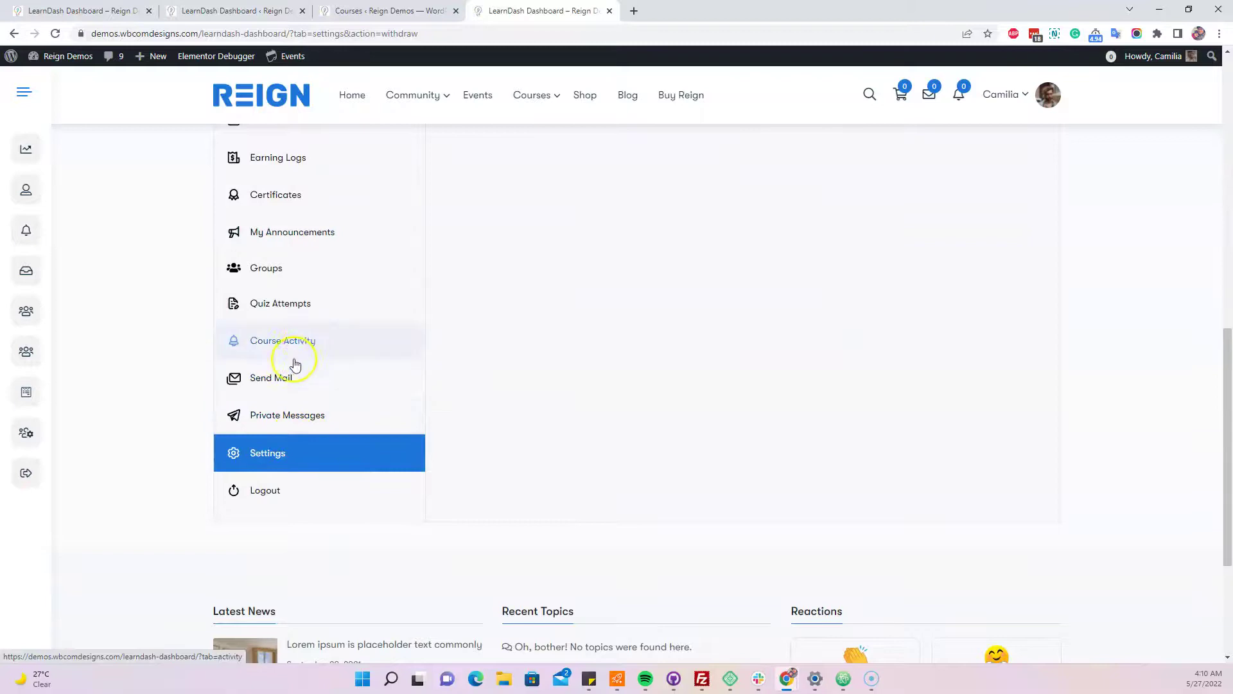
scroll(307, 348, up, 1)
scroll(307, 348, up, 2)
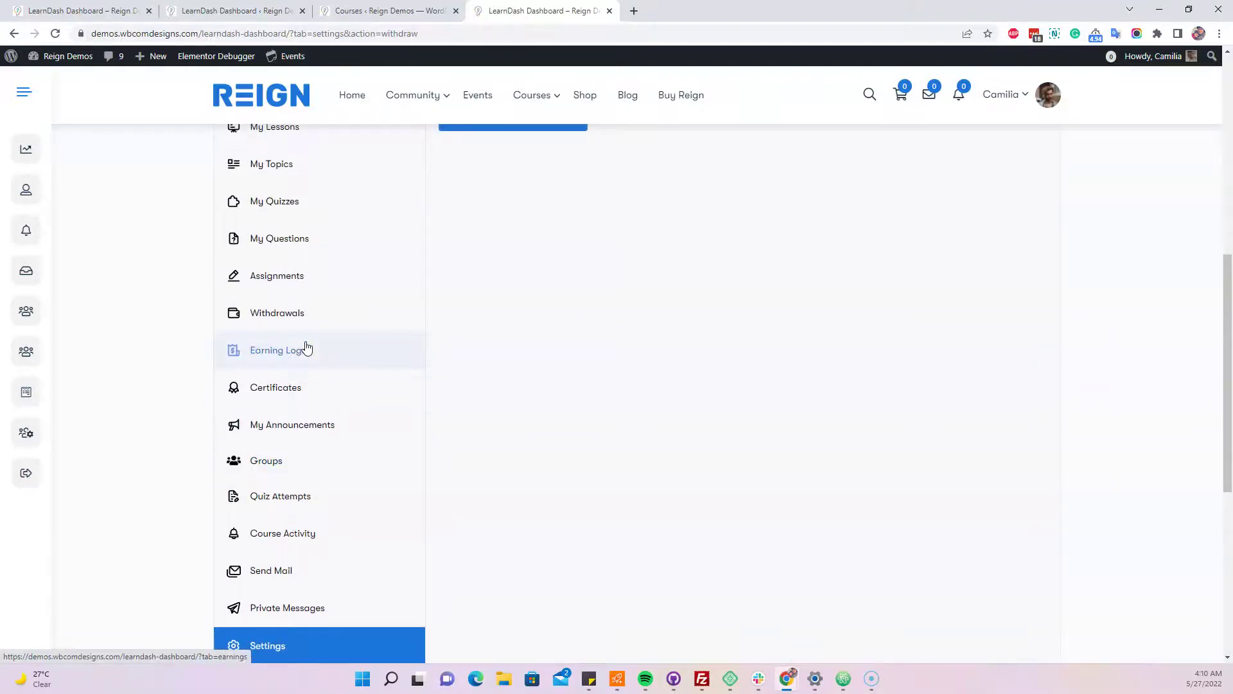
- Start a withdrawal from the Withdrawals page, note the 38 balance is below the 100 minimum, and cancel
click(287, 324)
scroll(642, 350, up, 7)
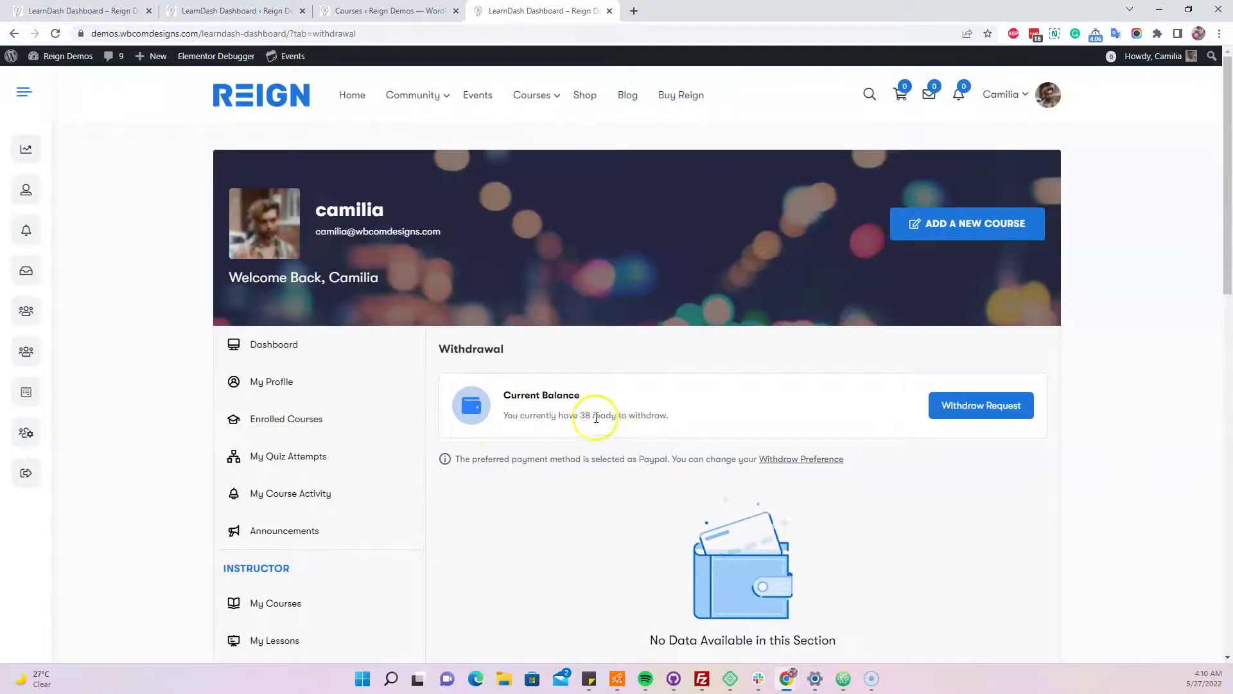
click(1002, 405)
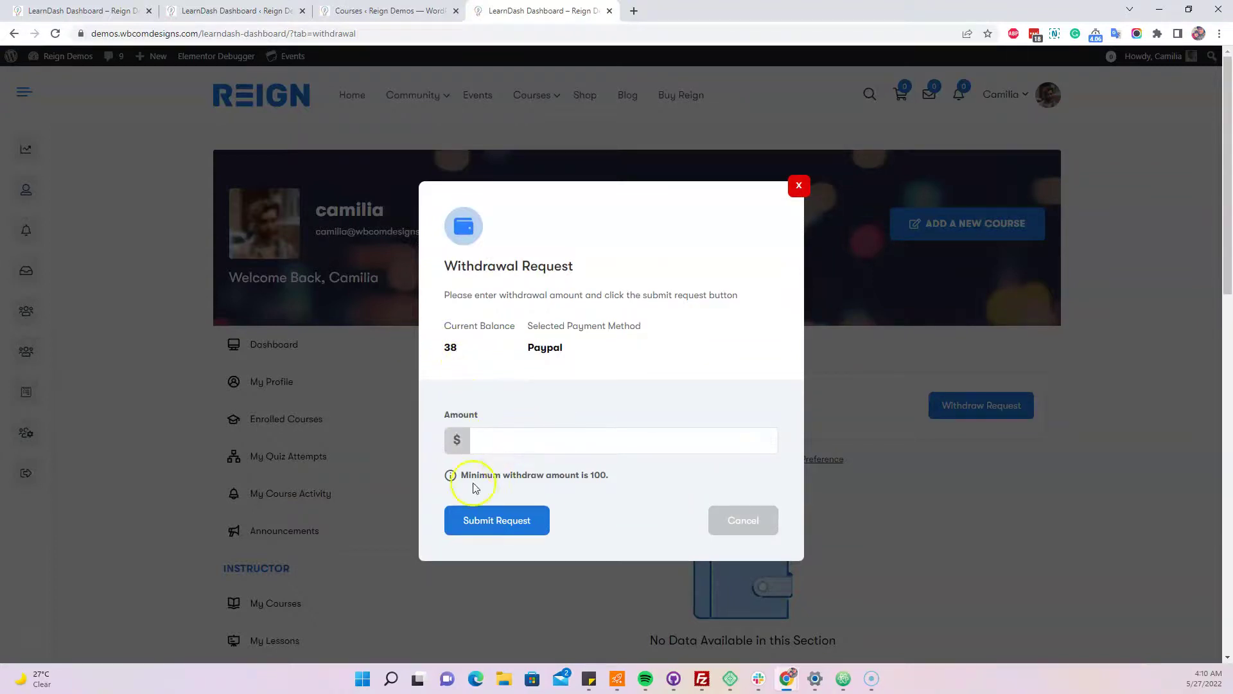
drag(461, 475, 580, 475)
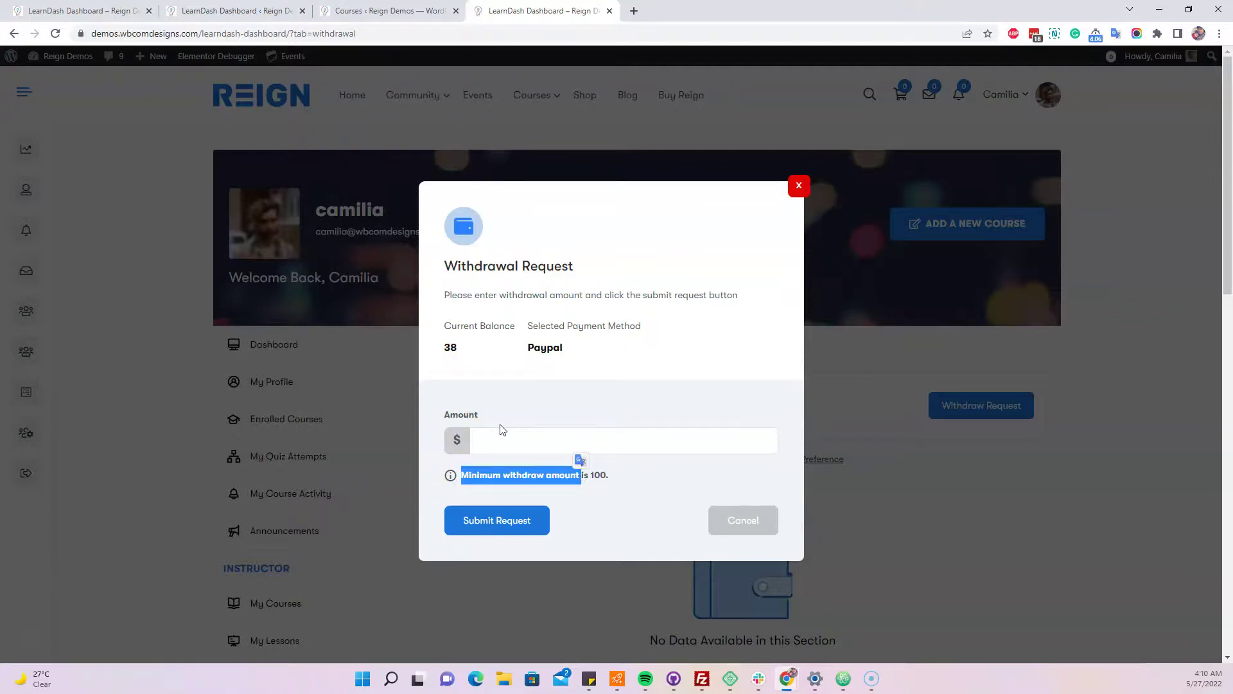
click(798, 186)
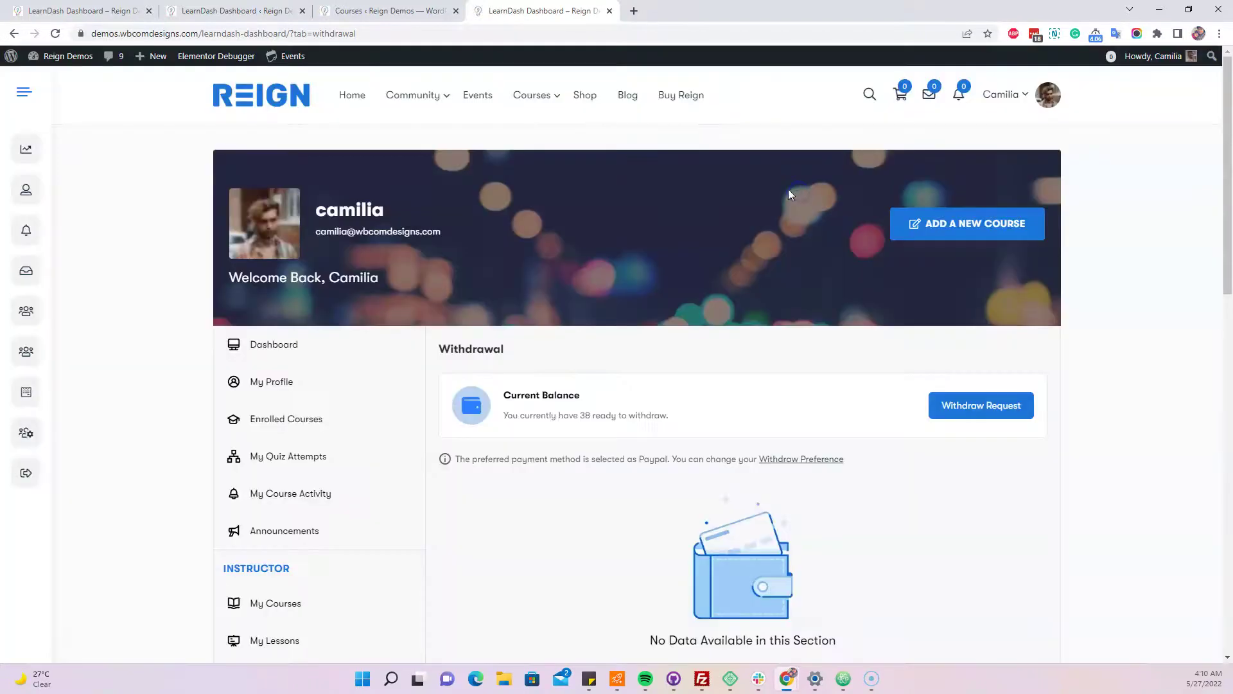
- Switch from the instructor back to the original administrator account and reach the WordPress admin Dashboard
mouse_move(1150, 111)
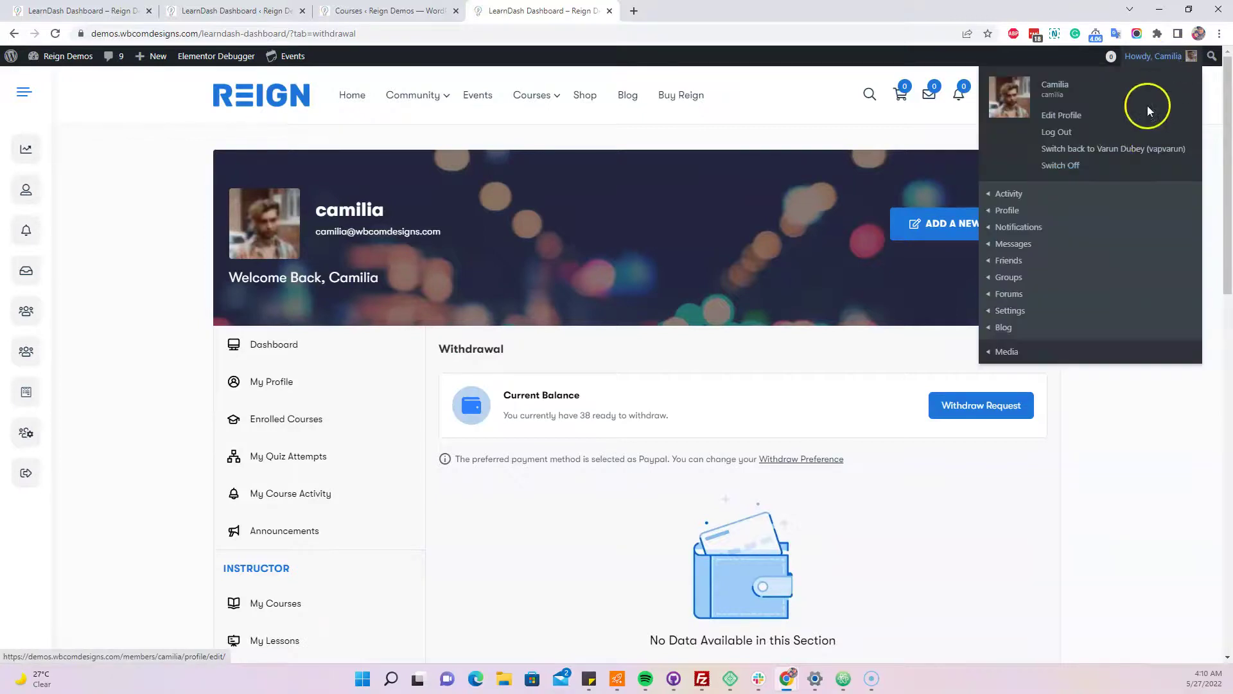
click(1105, 151)
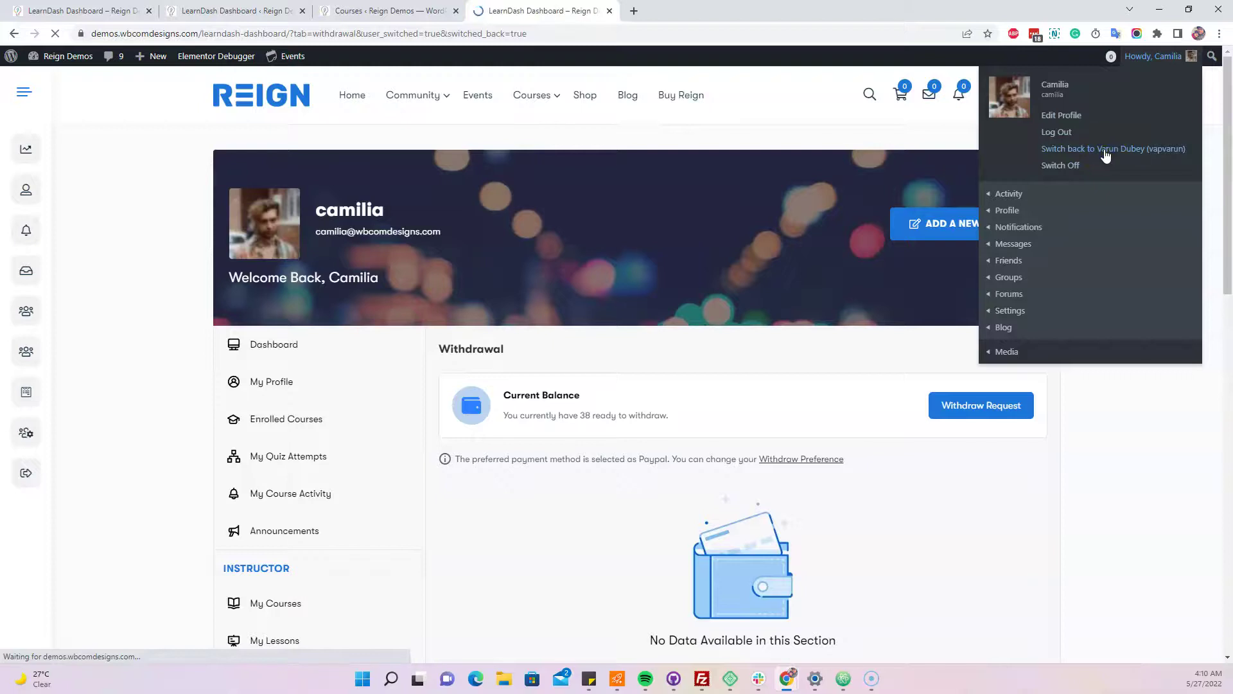
mouse_move(72, 59)
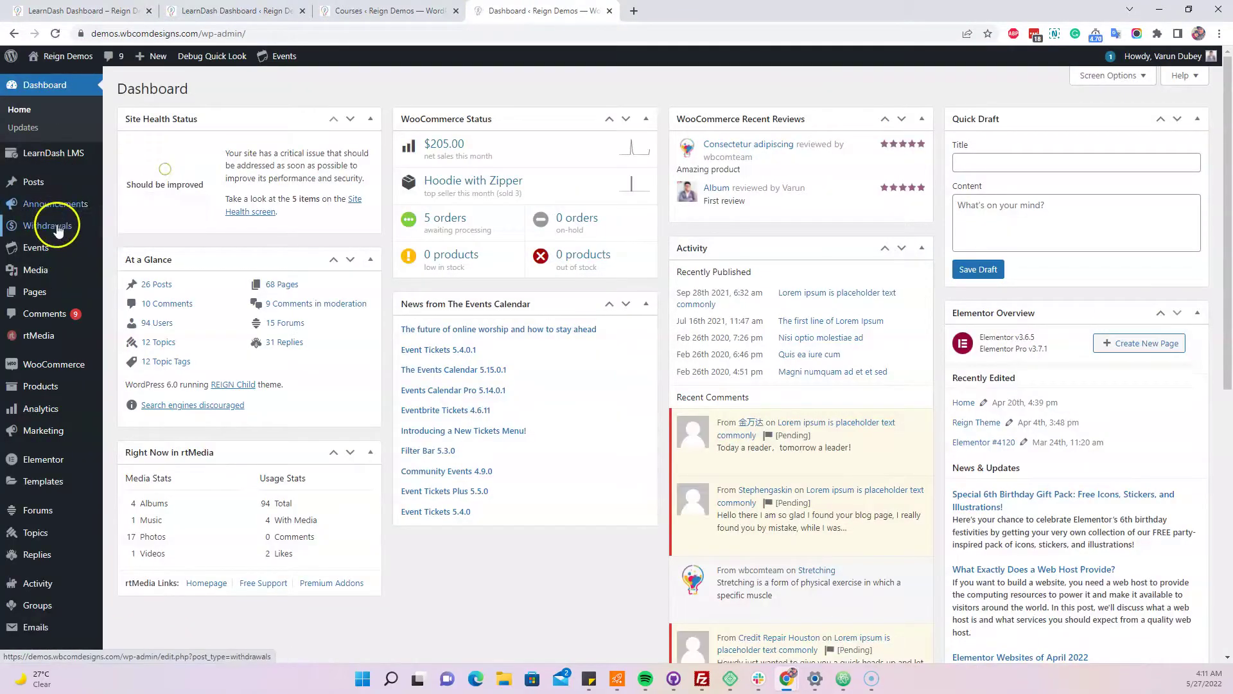
- Open the admin Withdrawals list, which shows no withdrawal requests found
click(71, 230)
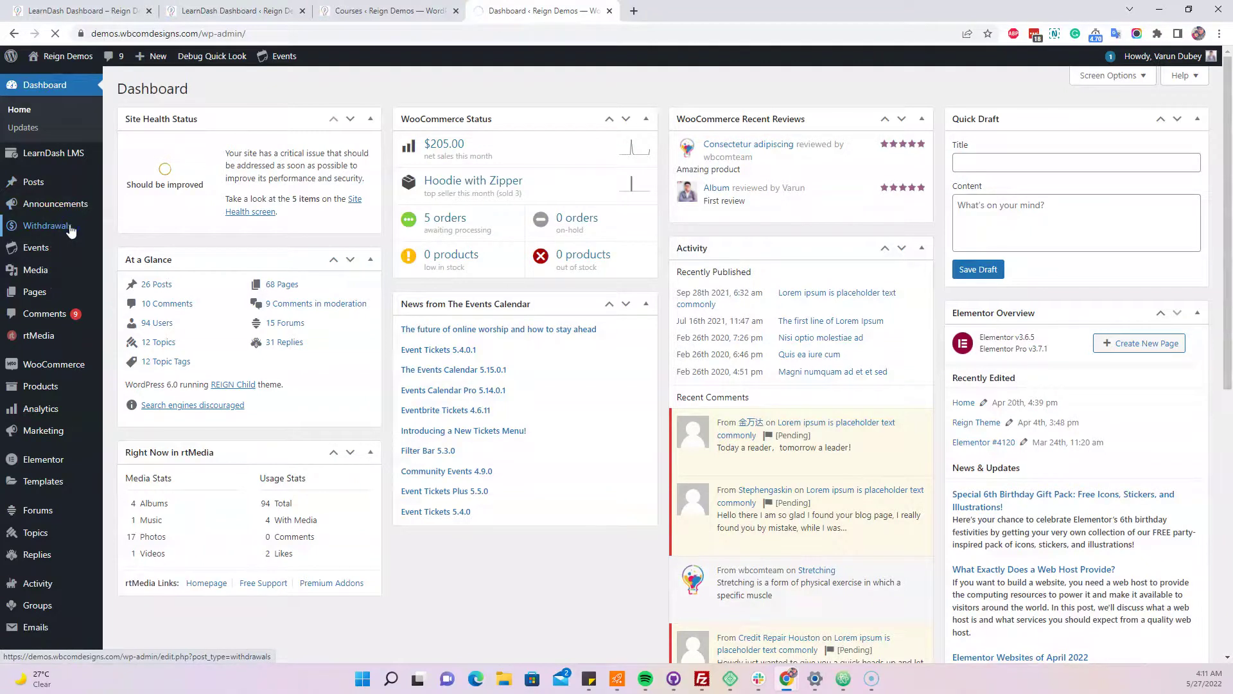